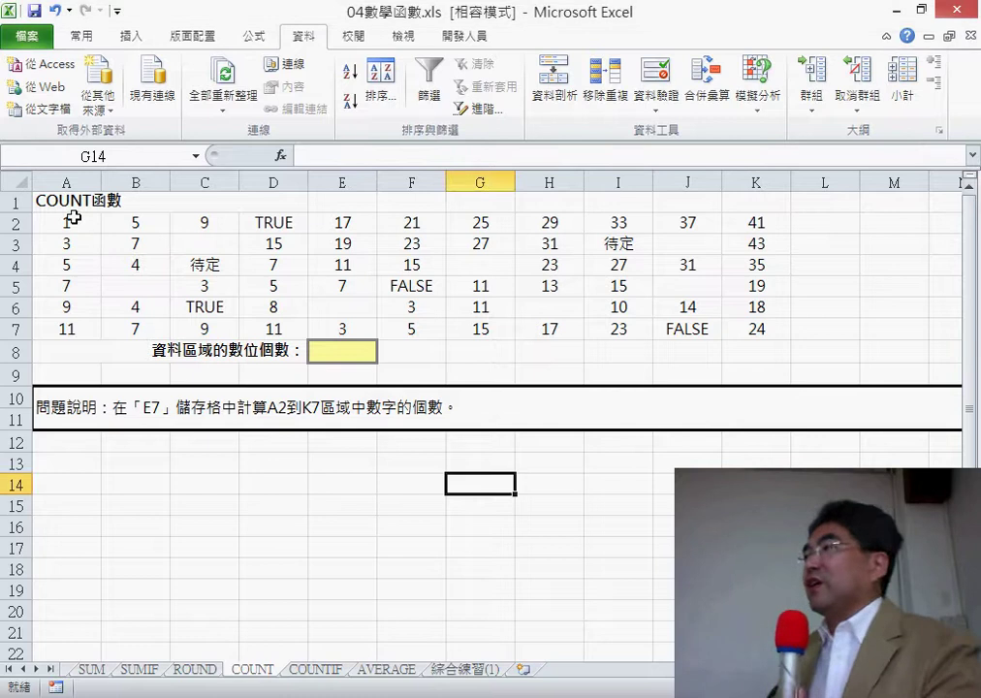
# Start inserting a function into E8 and list the statistical category's functions.
pyautogui.moveTo(73, 217); pyautogui.dragTo(751, 329)
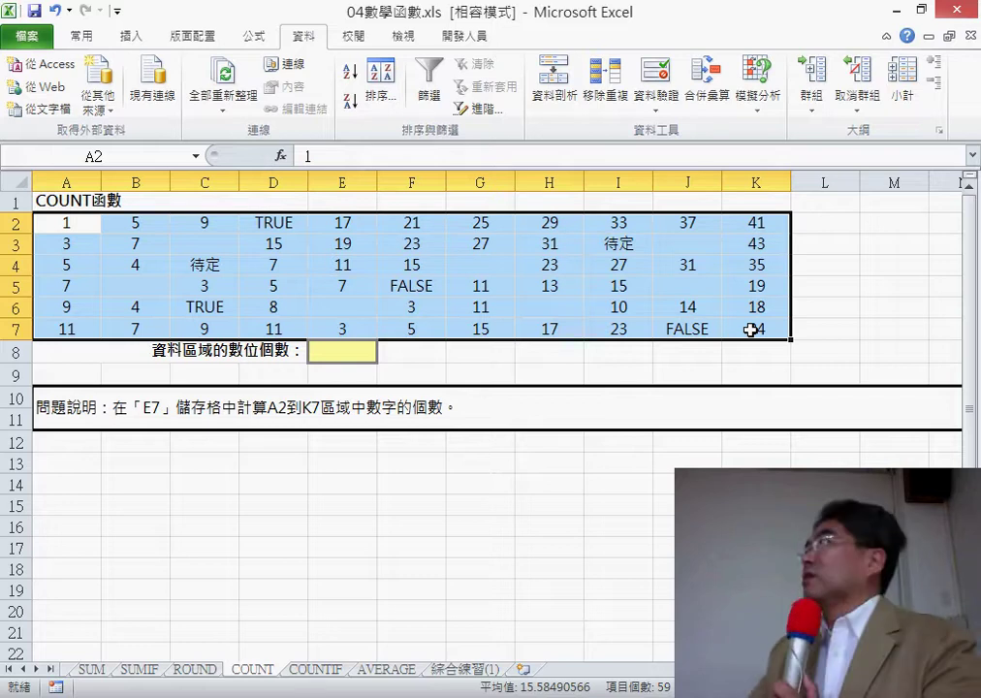
pyautogui.click(353, 355)
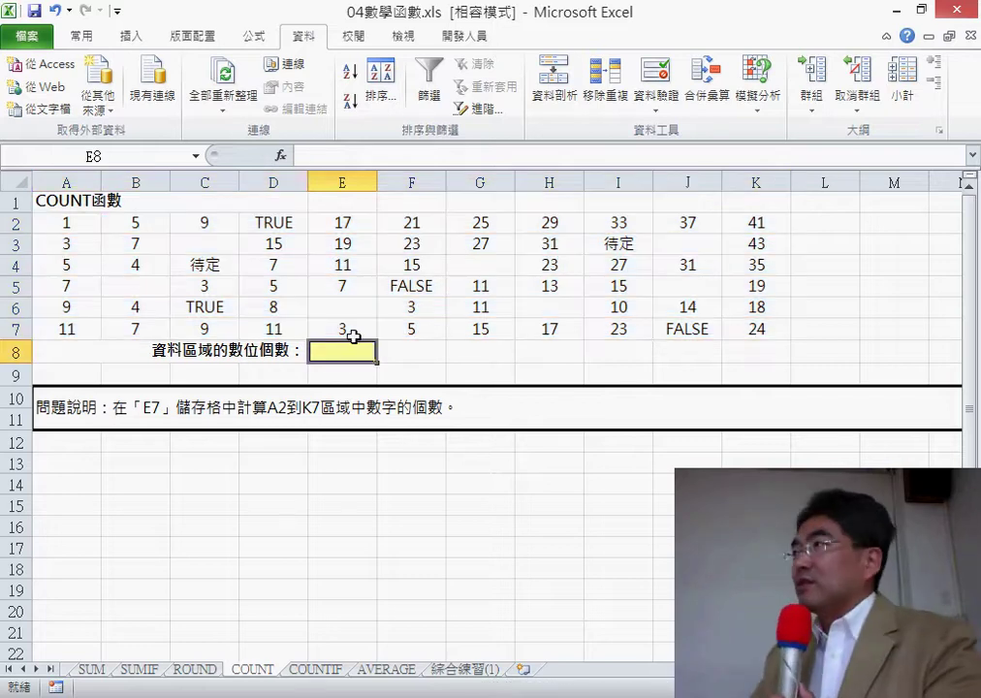
pyautogui.click(280, 157)
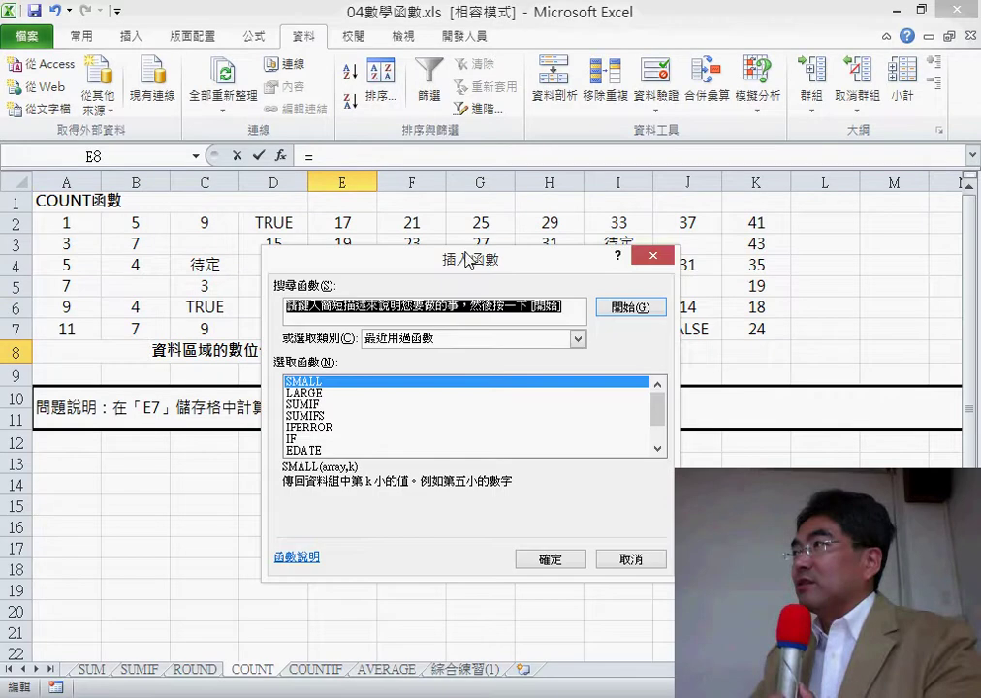
pyautogui.moveTo(498, 378); pyautogui.dragTo(610, 133)
pyautogui.click(578, 211)
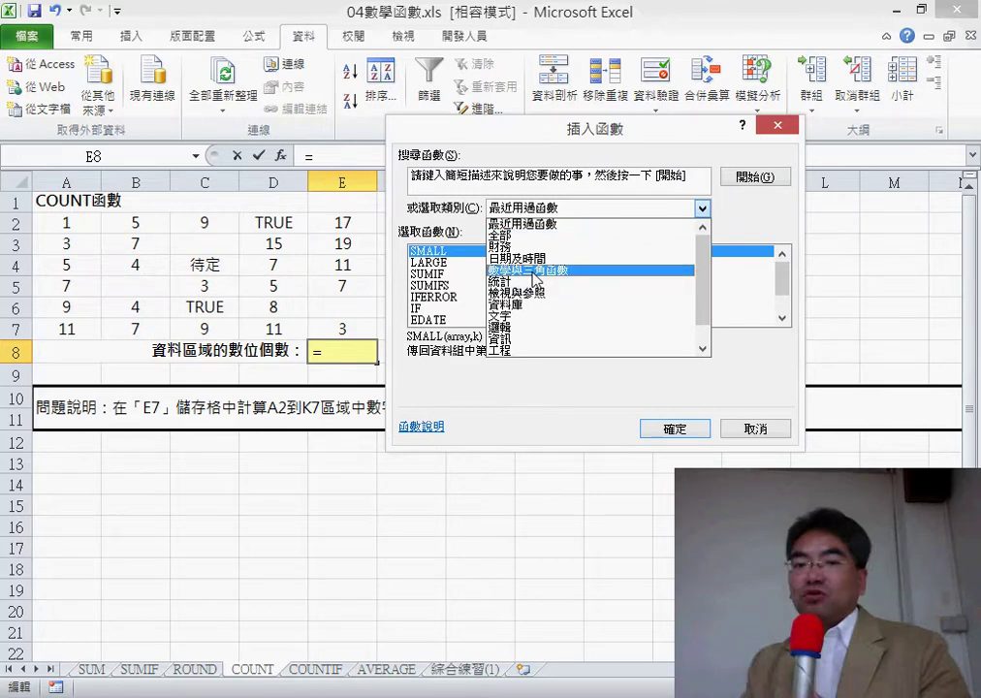
pyautogui.click(535, 282)
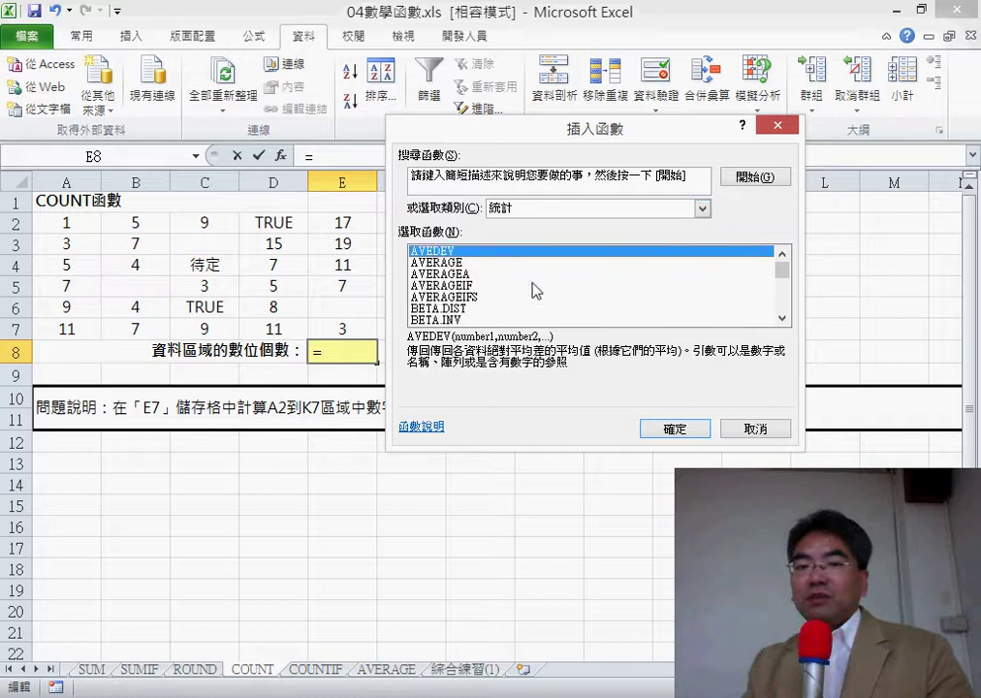
pyautogui.click(781, 318)
pyautogui.click(782, 317)
pyautogui.click(781, 317)
pyautogui.click(781, 318)
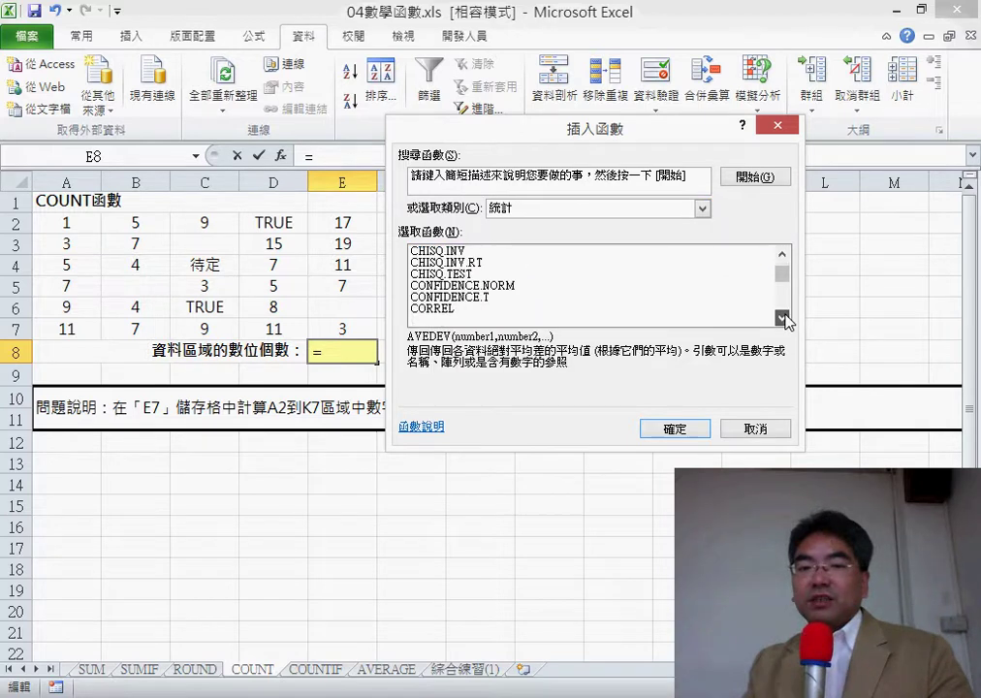
pyautogui.click(782, 318)
pyautogui.click(781, 318)
pyautogui.click(781, 318)
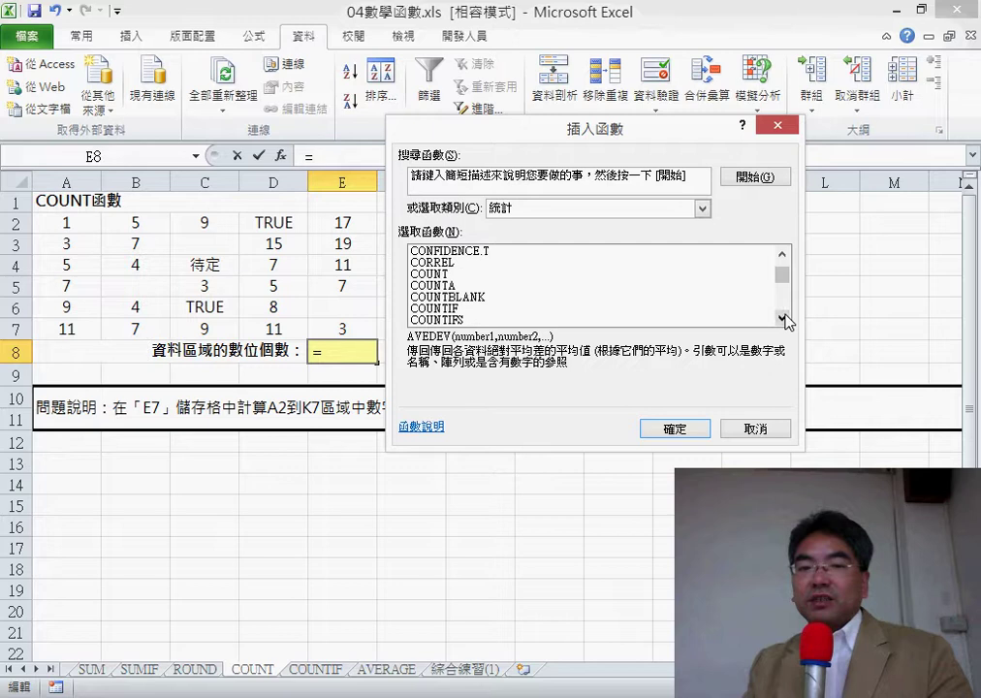
# Compare the descriptions of COUNT, COUNTA, COUNTBLANK and COUNTIF.
pyautogui.click(562, 275)
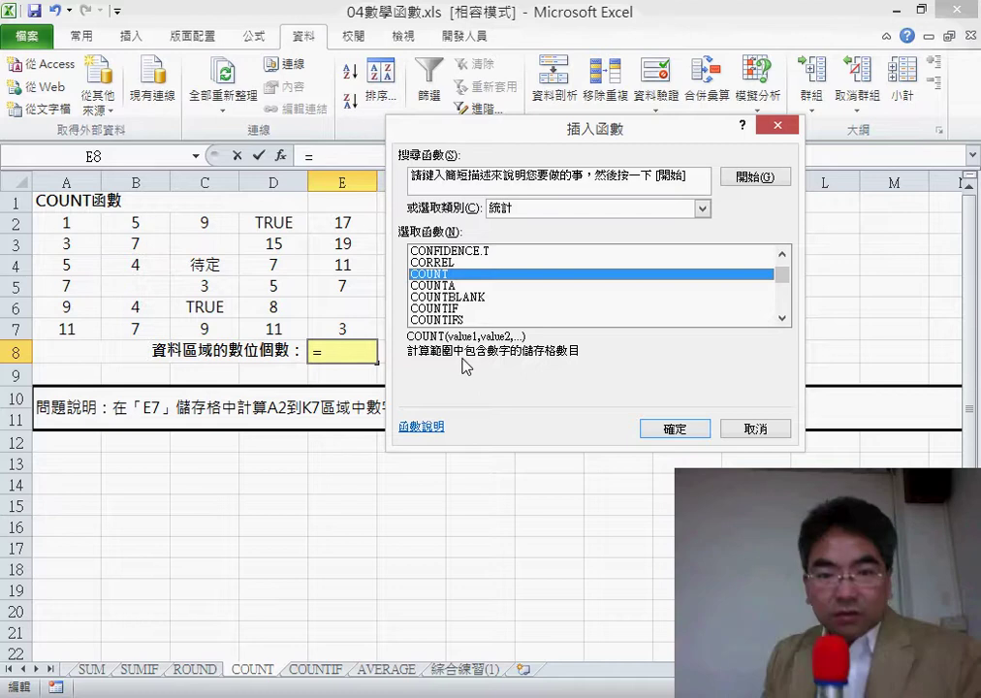
pyautogui.click(456, 287)
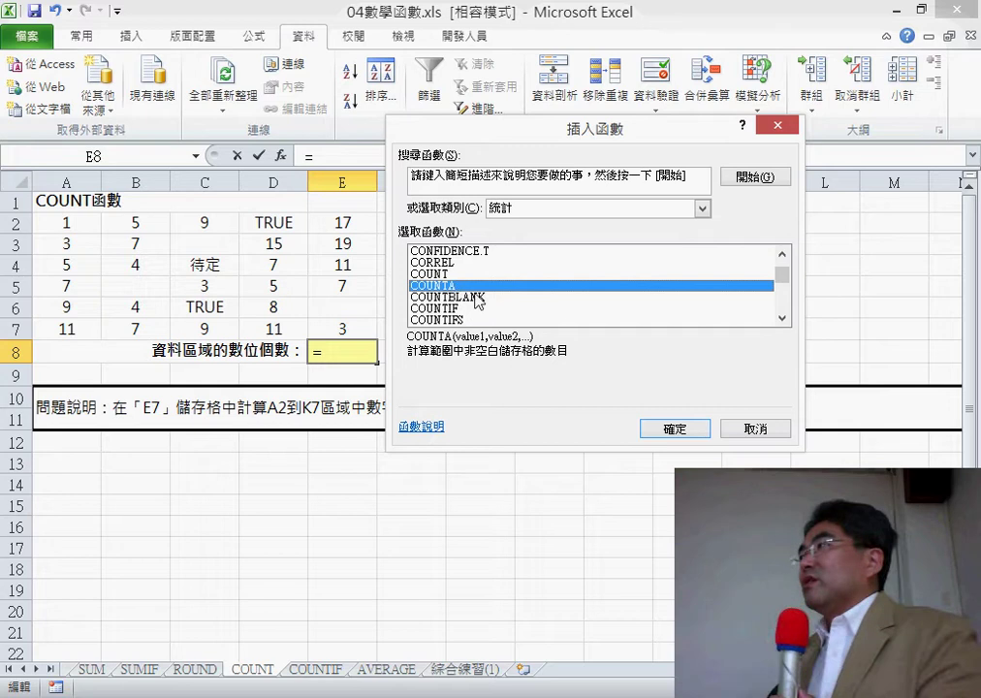
pyautogui.click(476, 298)
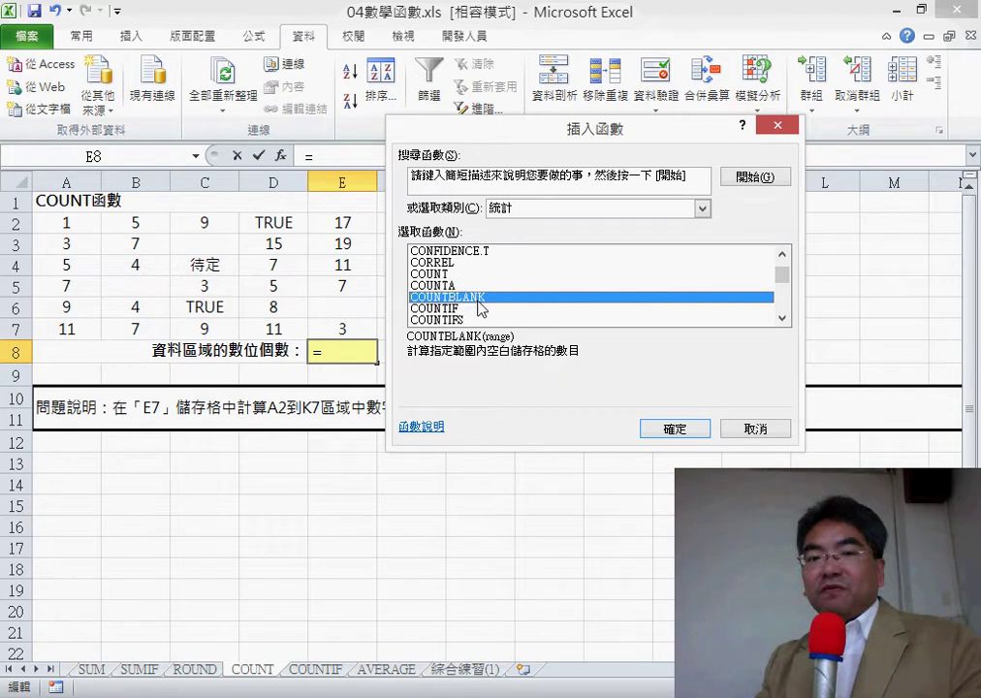
pyautogui.click(480, 308)
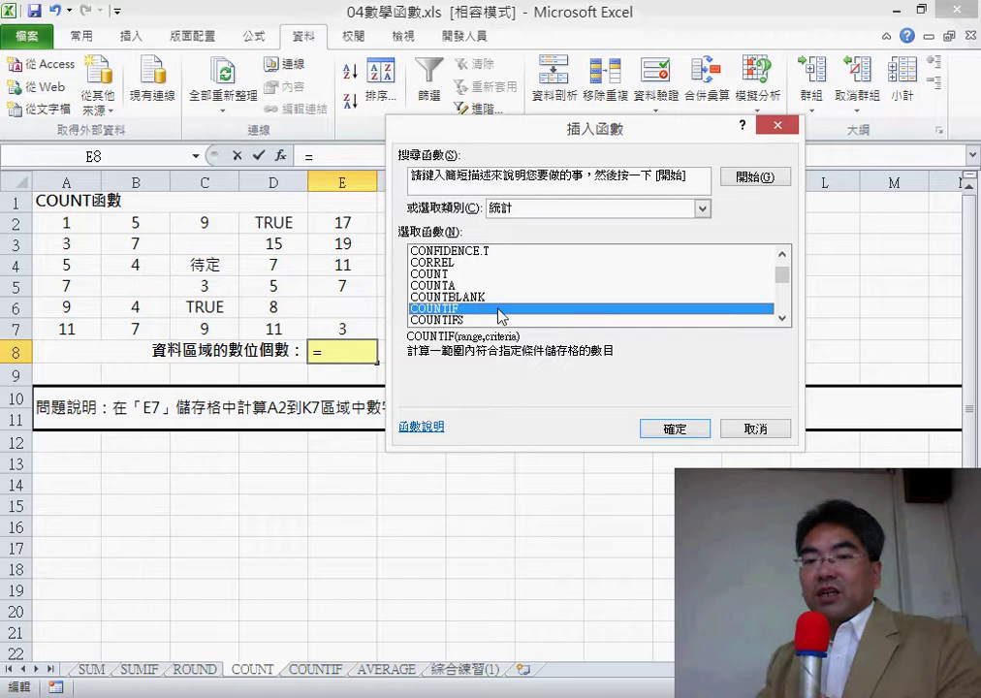
# Enter =COUNT(A2:K7) in E8, returning 53.
pyautogui.click(437, 274)
pyautogui.click(696, 437)
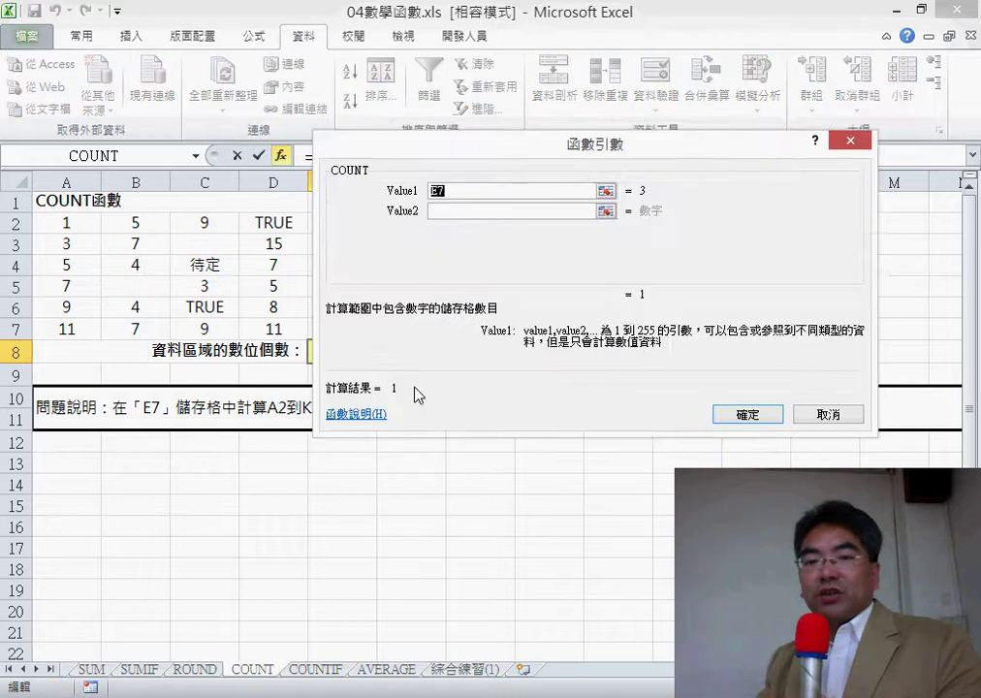
pyautogui.moveTo(81, 225); pyautogui.dragTo(755, 328)
pyautogui.click(736, 415)
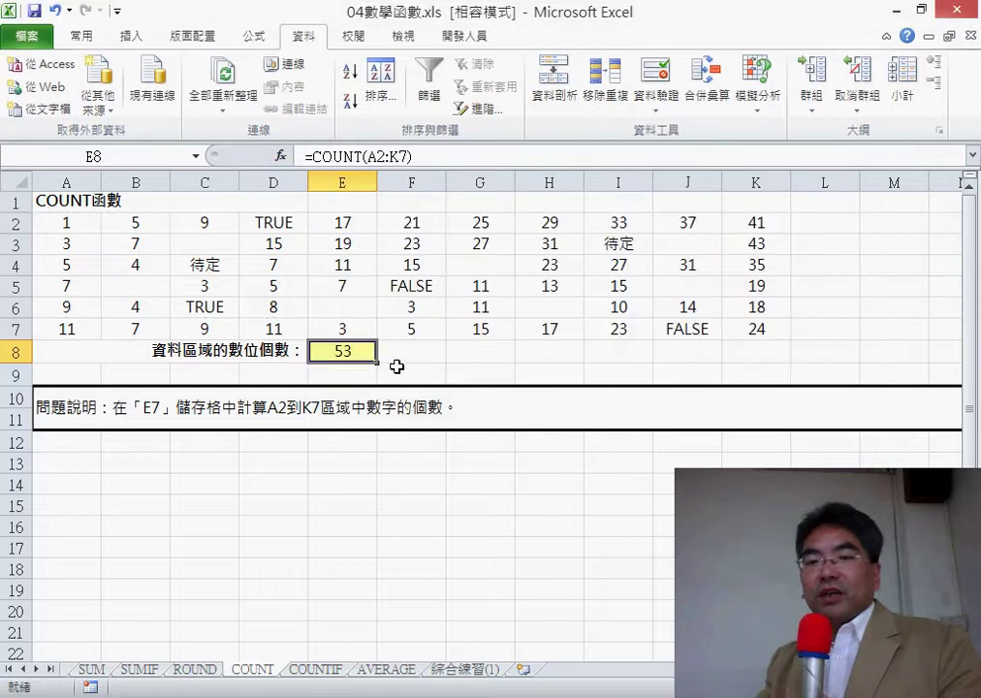
# Put =COUNTA(A2:K7) in G8, counting 59 non-empty cells.
pyautogui.click(488, 354)
pyautogui.click(280, 157)
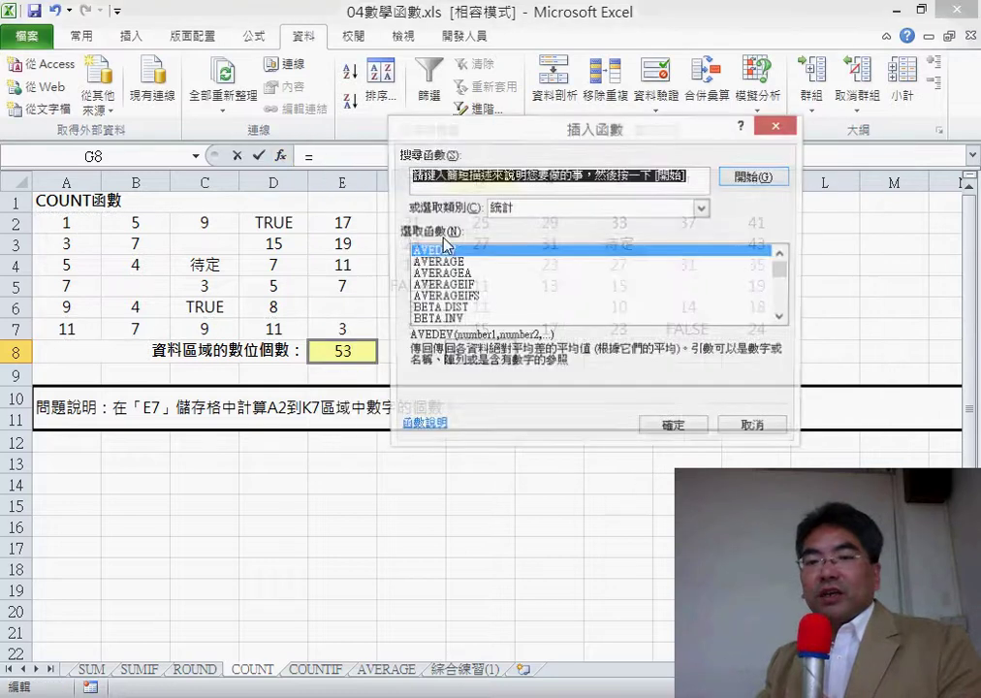
pyautogui.moveTo(781, 269)
pyautogui.mouseDown()
pyautogui.moveTo(787, 281)
pyautogui.moveTo(785, 269)
pyautogui.mouseUp()
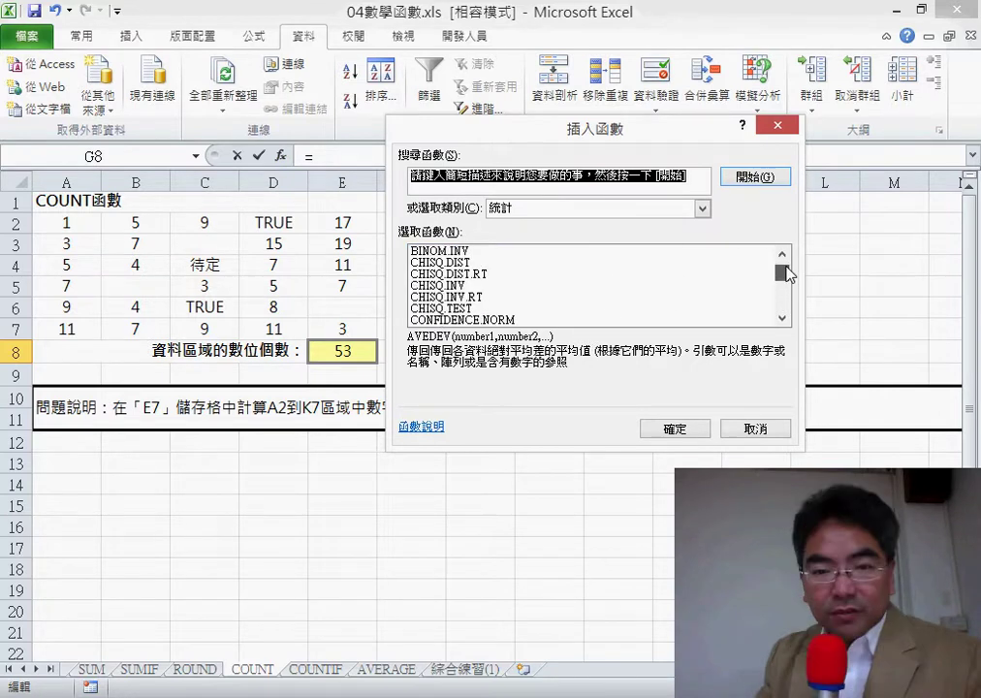
pyautogui.click(782, 319)
pyautogui.click(781, 319)
pyautogui.click(781, 319)
pyautogui.click(781, 319)
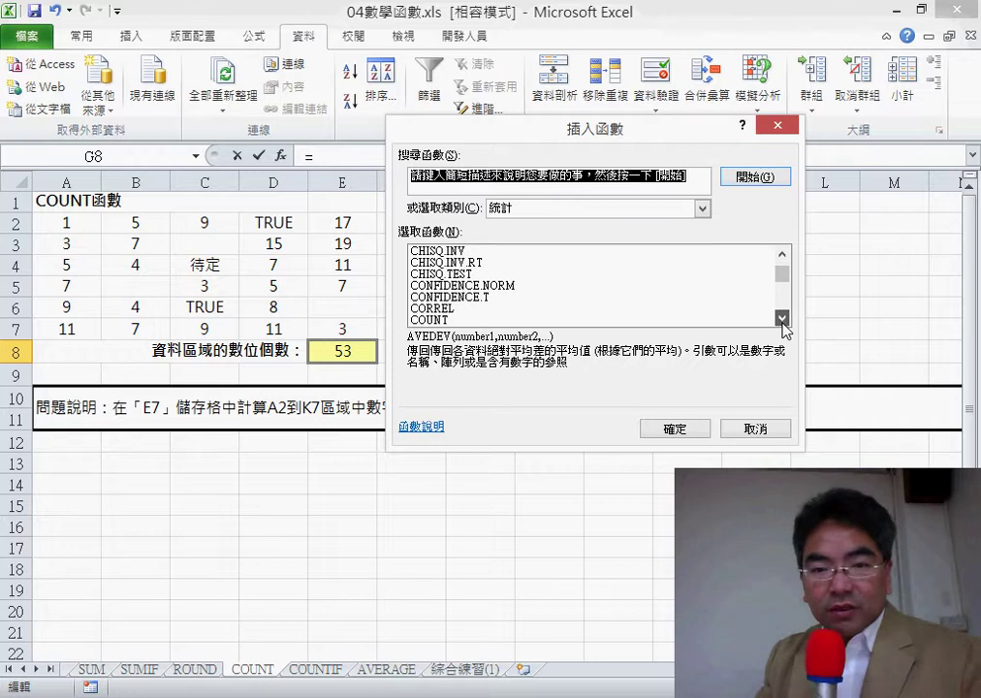
pyautogui.click(781, 319)
pyautogui.click(782, 319)
pyautogui.doubleClick(432, 296)
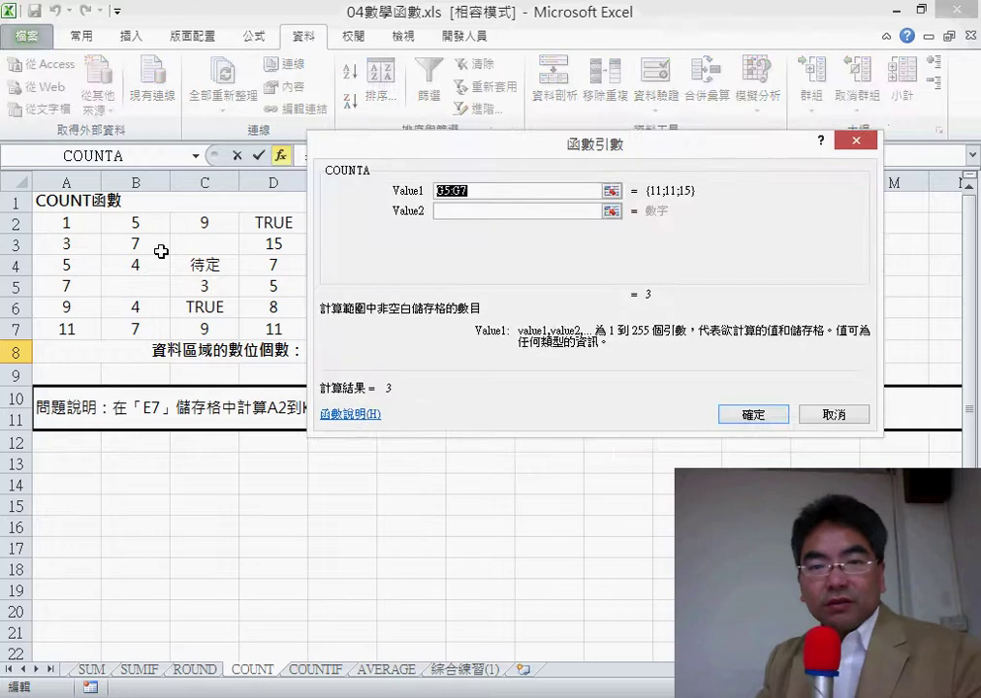
pyautogui.moveTo(66, 221)
pyautogui.mouseDown()
pyautogui.moveTo(478, 309)
pyautogui.moveTo(756, 324)
pyautogui.mouseUp()
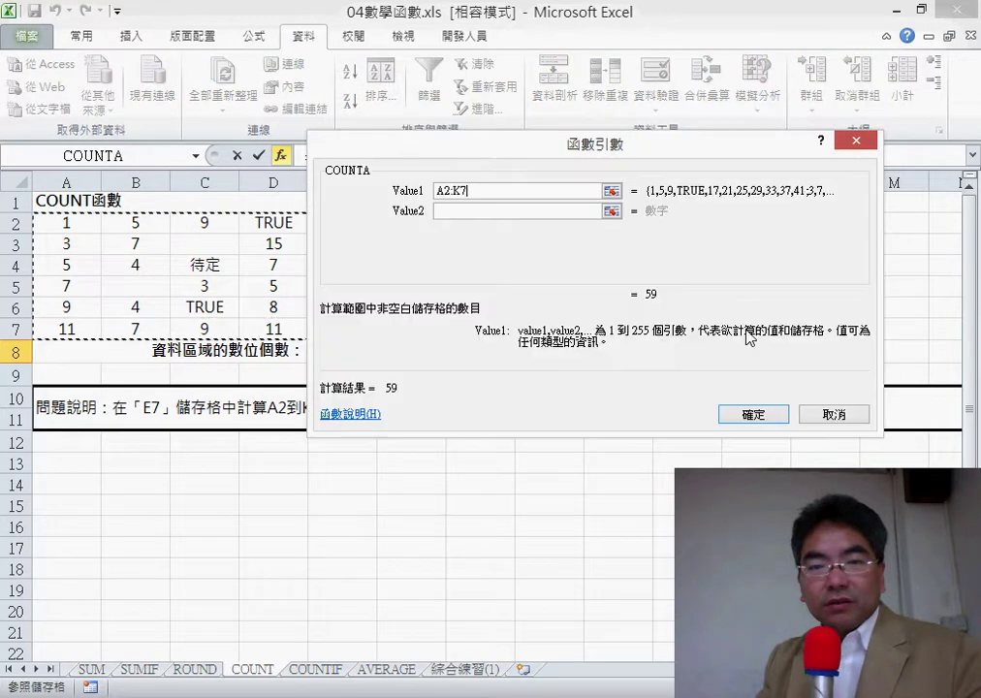
pyautogui.click(755, 417)
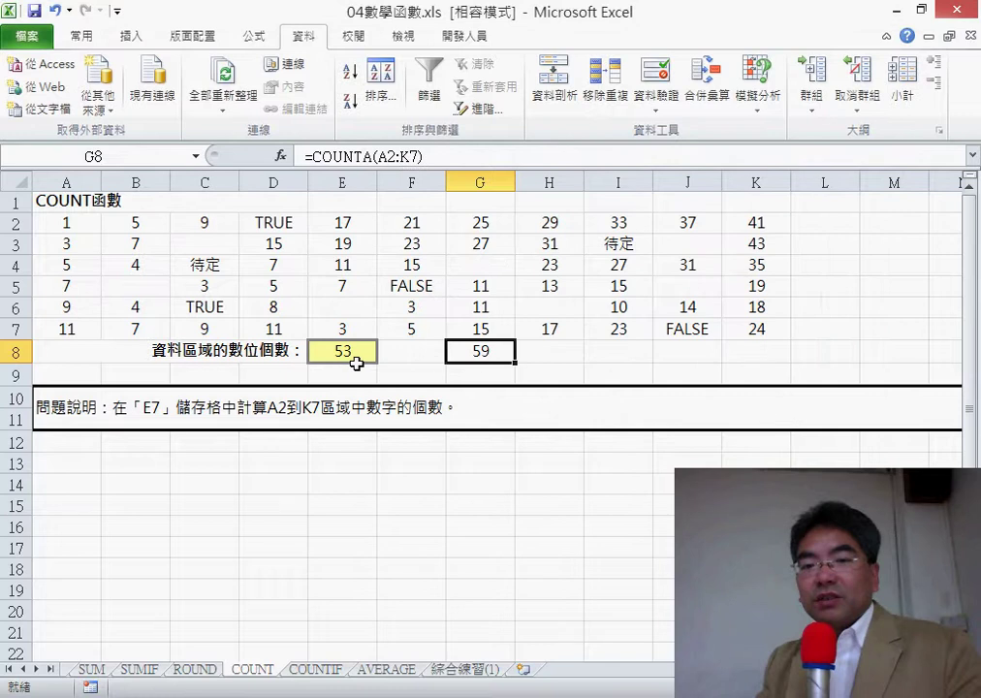
pyautogui.click(628, 351)
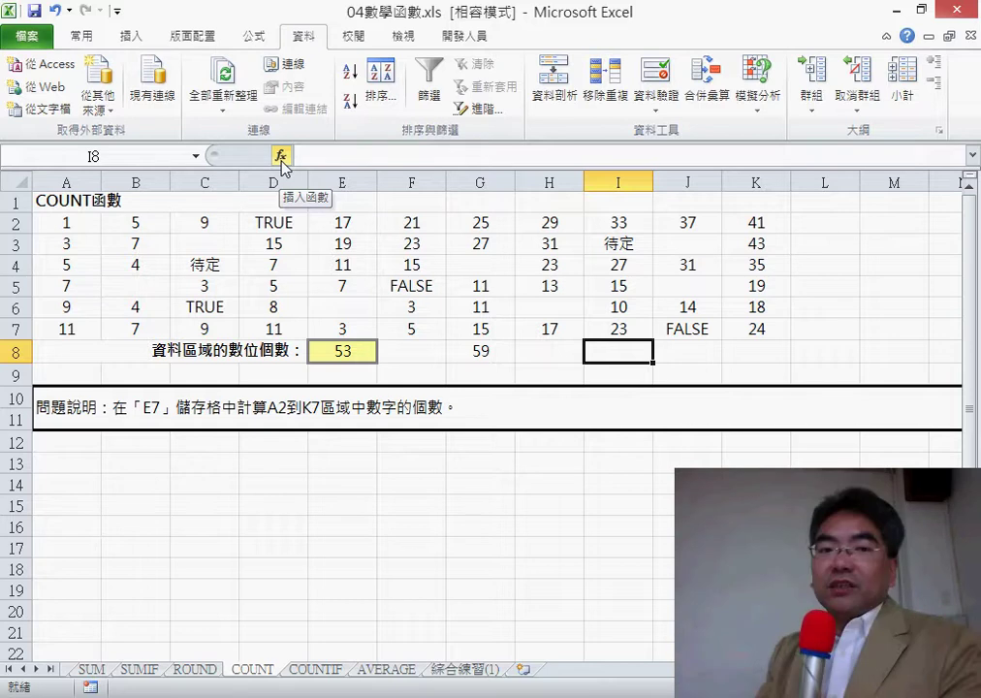
# Put =COUNTBLANK(A2:K7) in I8, giving 7 blank cells.
pyautogui.click(282, 161)
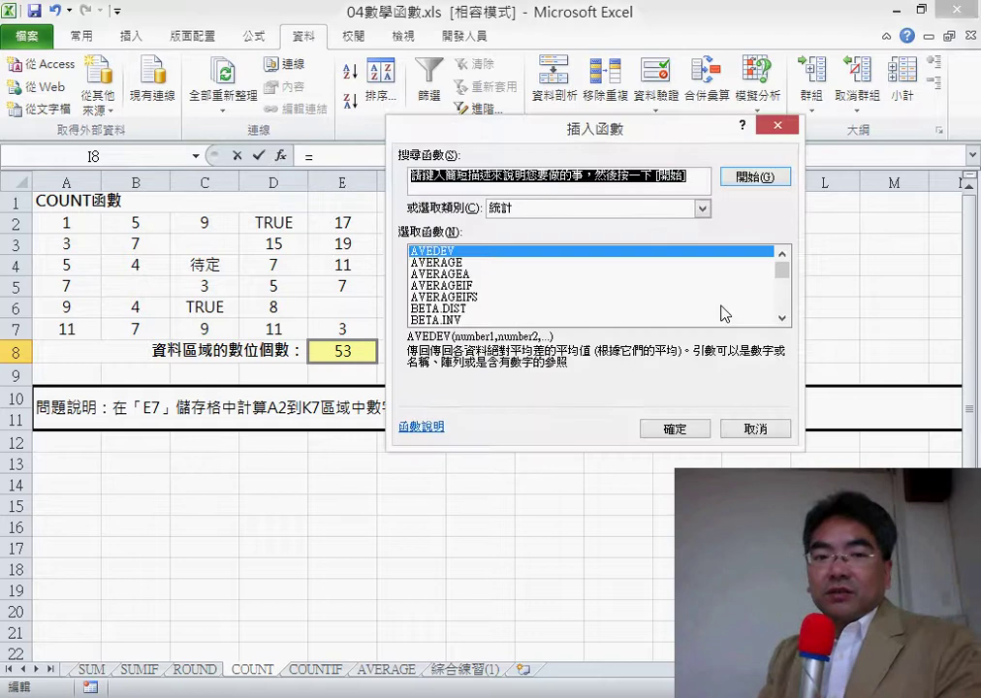
pyautogui.scroll(-5, 786, 314)
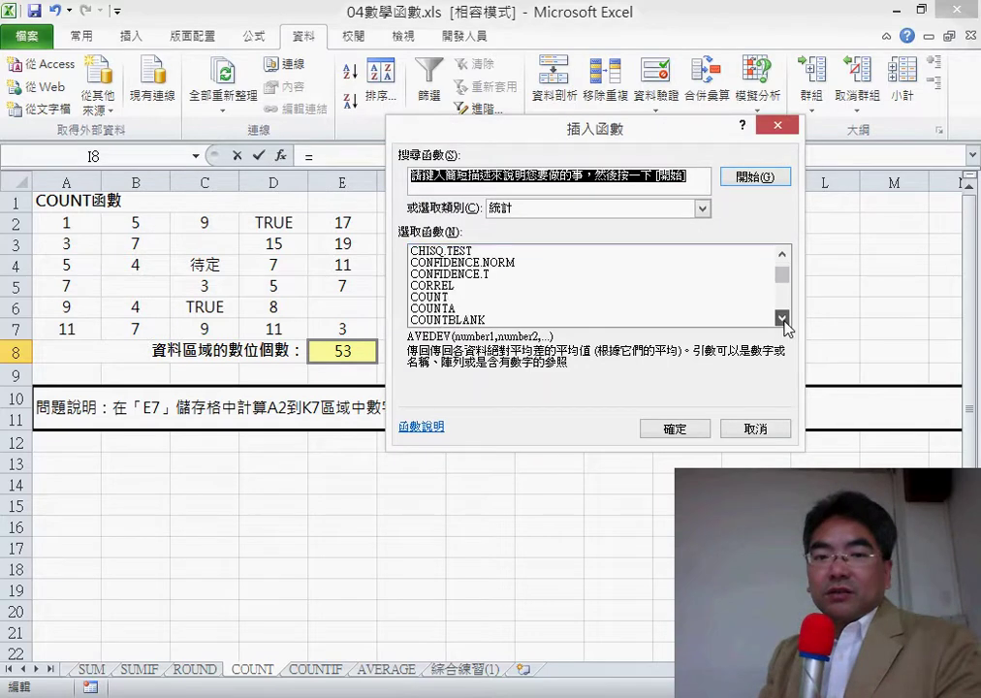
pyautogui.doubleClick(564, 319)
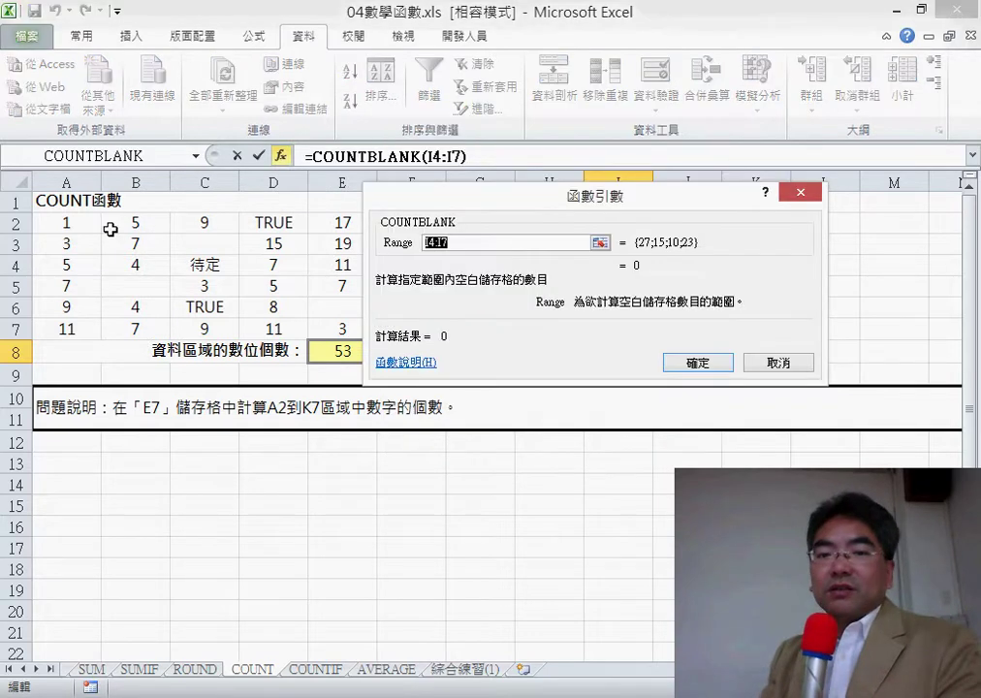
pyautogui.moveTo(66, 223)
pyautogui.mouseDown()
pyautogui.moveTo(363, 323)
pyautogui.moveTo(754, 330)
pyautogui.mouseUp()
pyautogui.click(702, 364)
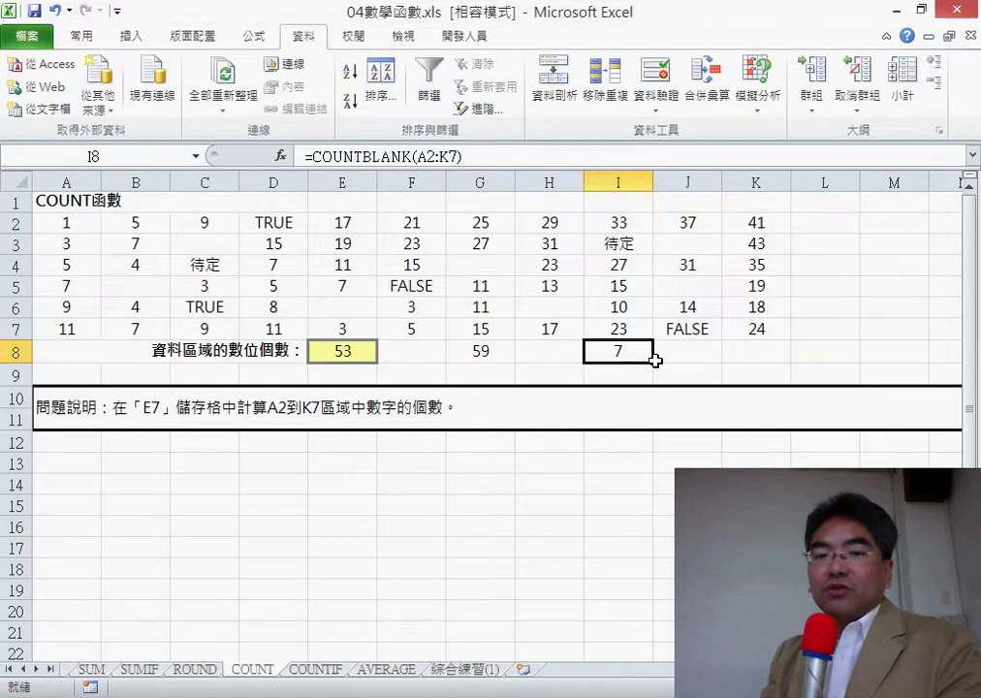
pyautogui.click(744, 359)
# Pick COUNTIF from the statistical function list for K8.
pyautogui.click(280, 156)
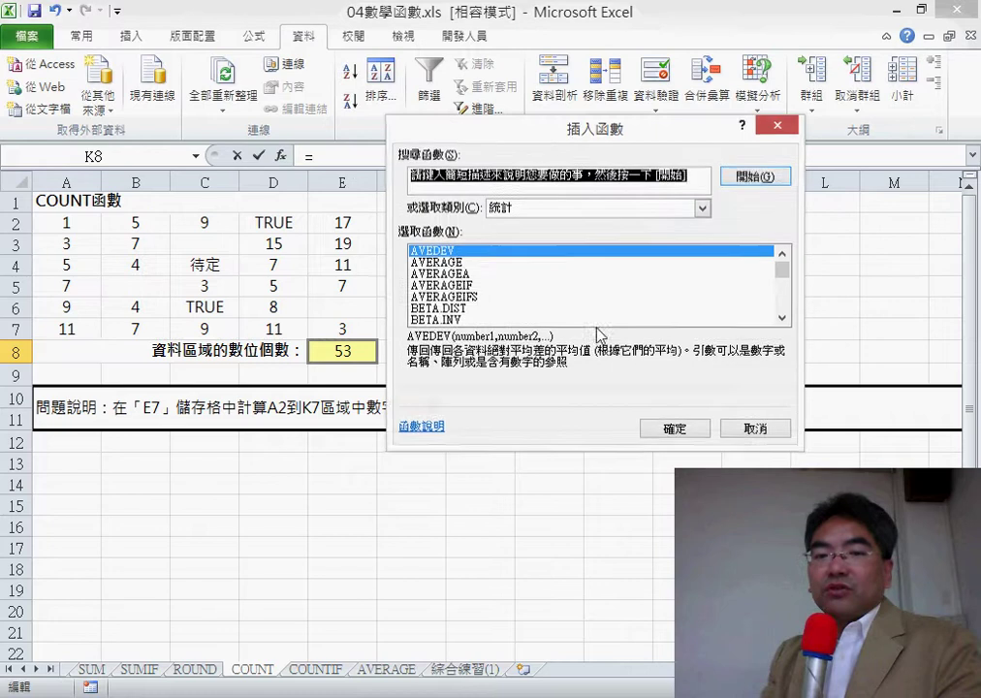
pyautogui.click(781, 317)
pyautogui.click(781, 318)
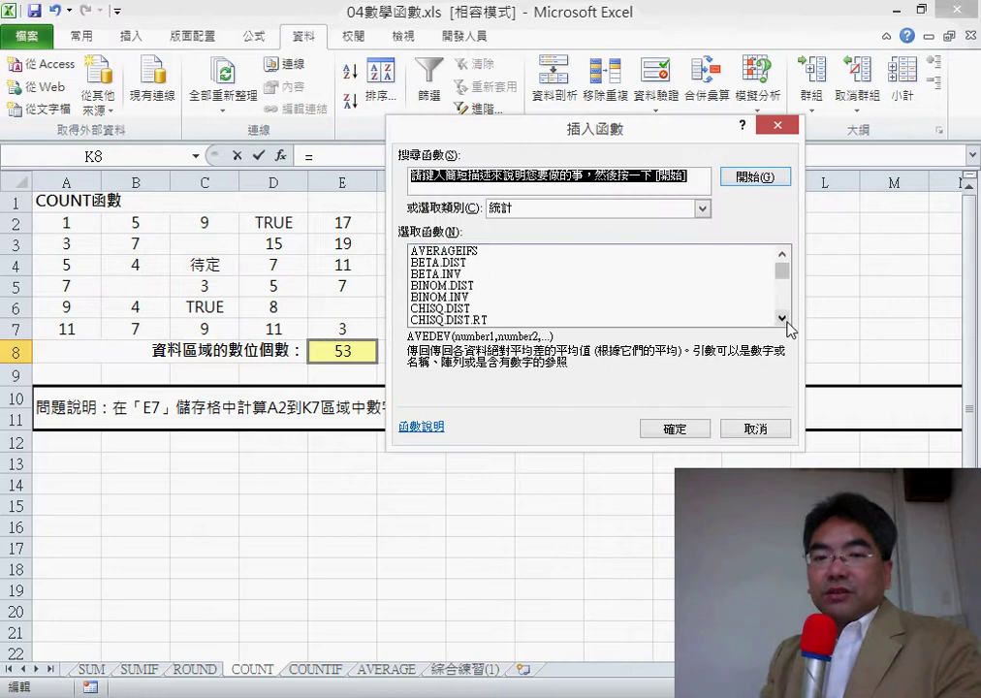
pyautogui.click(781, 317)
pyautogui.click(781, 319)
pyautogui.click(781, 319)
pyautogui.click(781, 319)
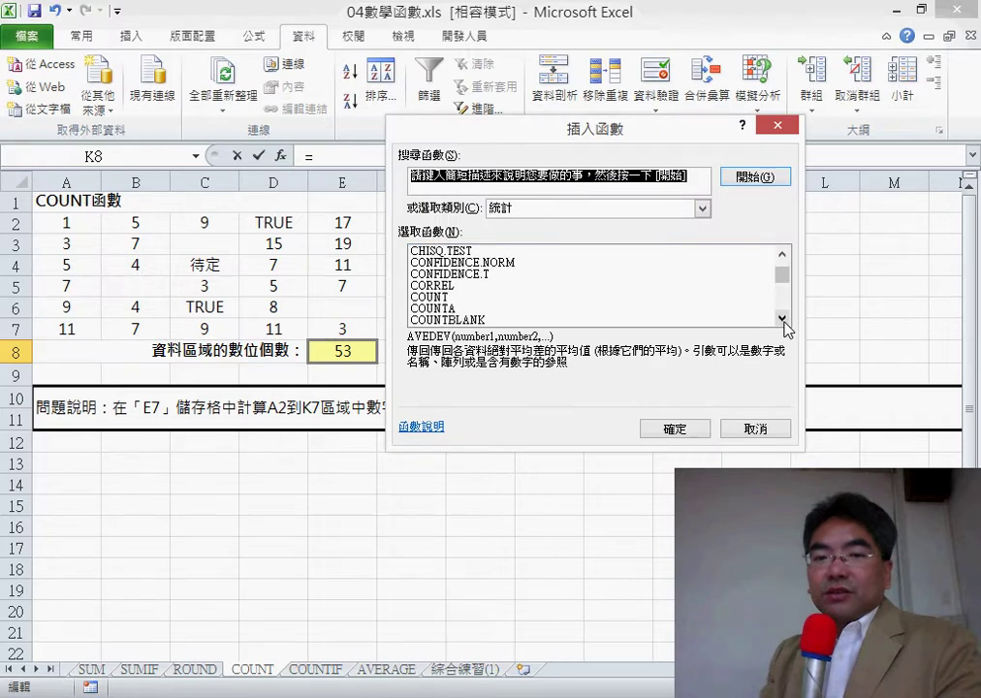
pyautogui.click(782, 319)
pyautogui.doubleClick(499, 296)
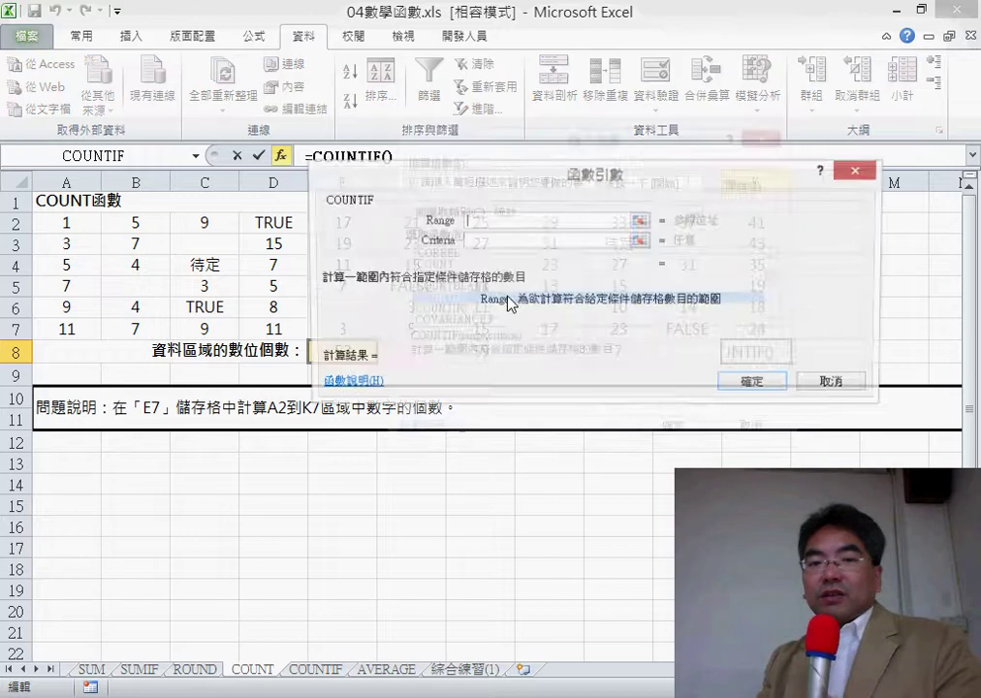
# Set COUNTIF's range to A2:K7 and criteria to >30, giving 7 in K8.
pyautogui.moveTo(67, 224); pyautogui.dragTo(755, 335)
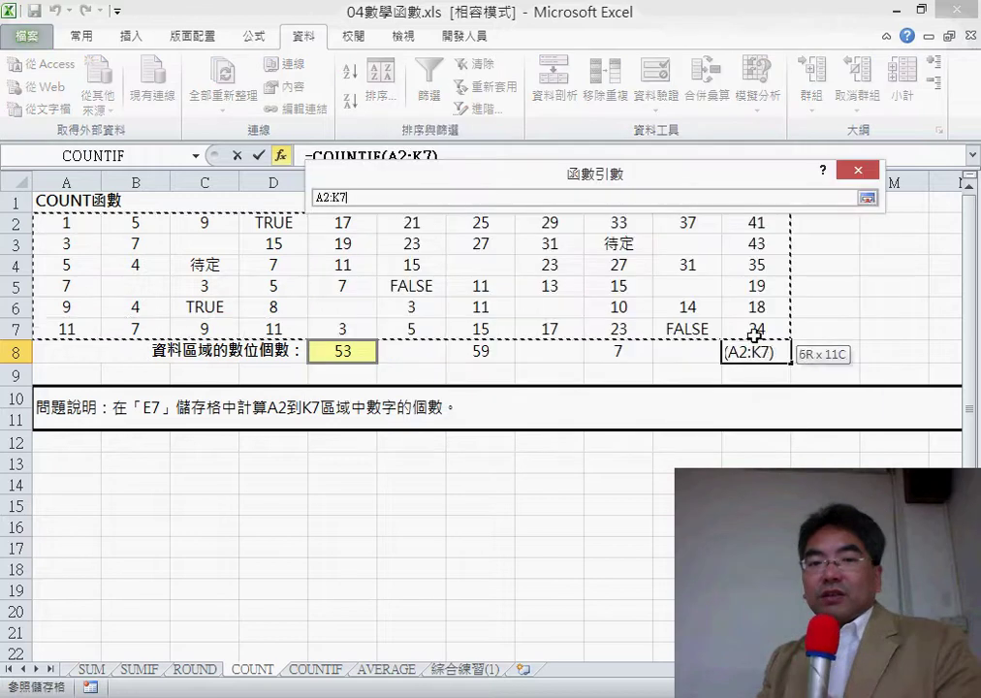
pyautogui.click(492, 241)
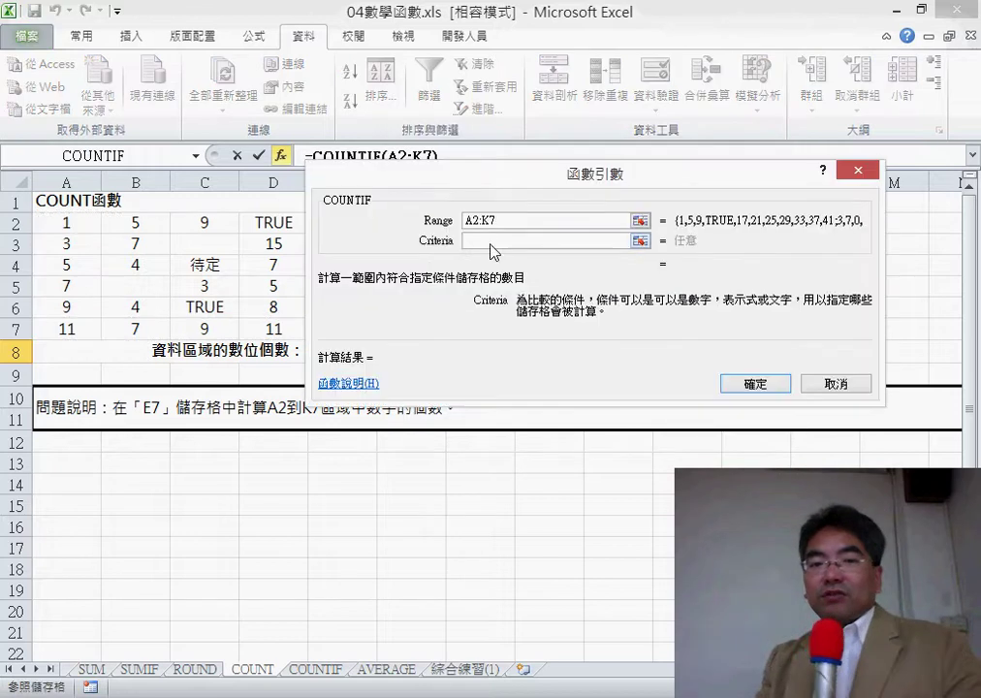
pyautogui.write('>30')
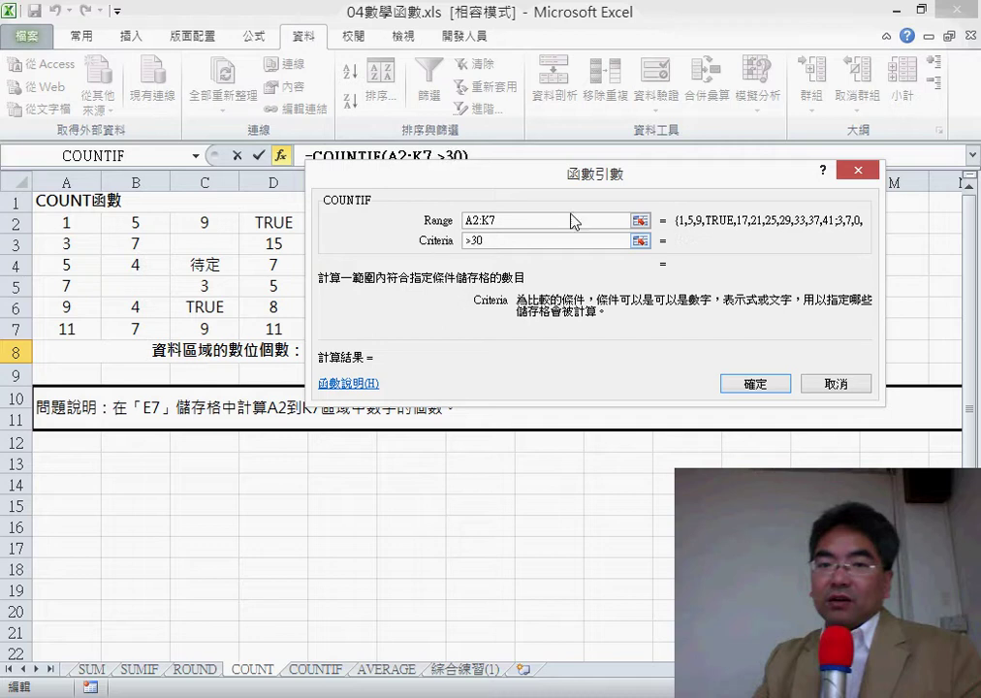
pyautogui.click(525, 220)
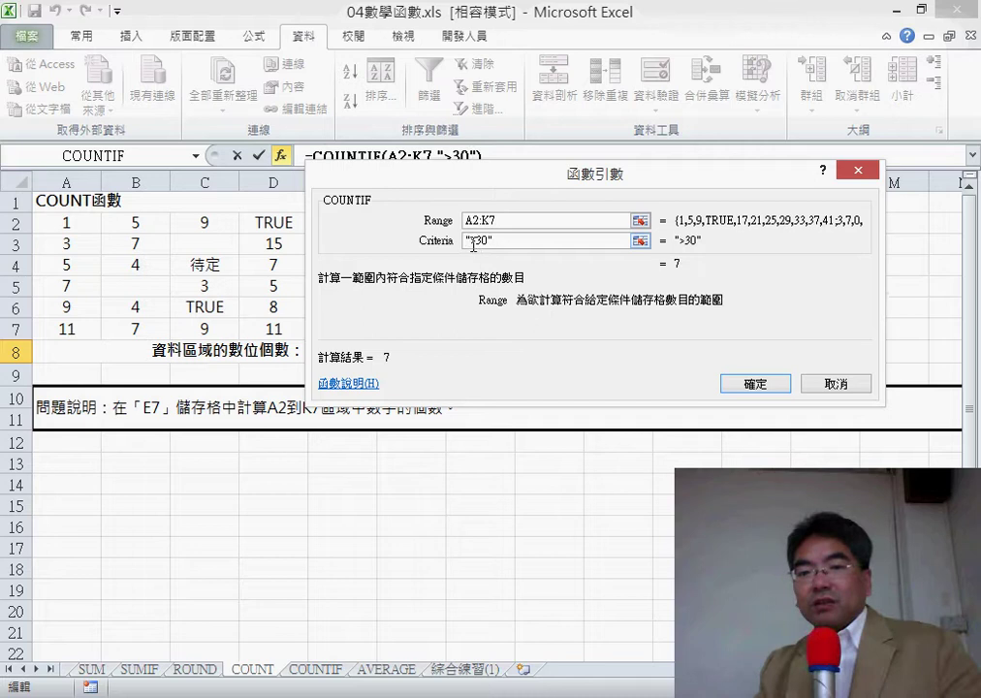
pyautogui.moveTo(473, 245); pyautogui.dragTo(493, 253)
pyautogui.click(755, 384)
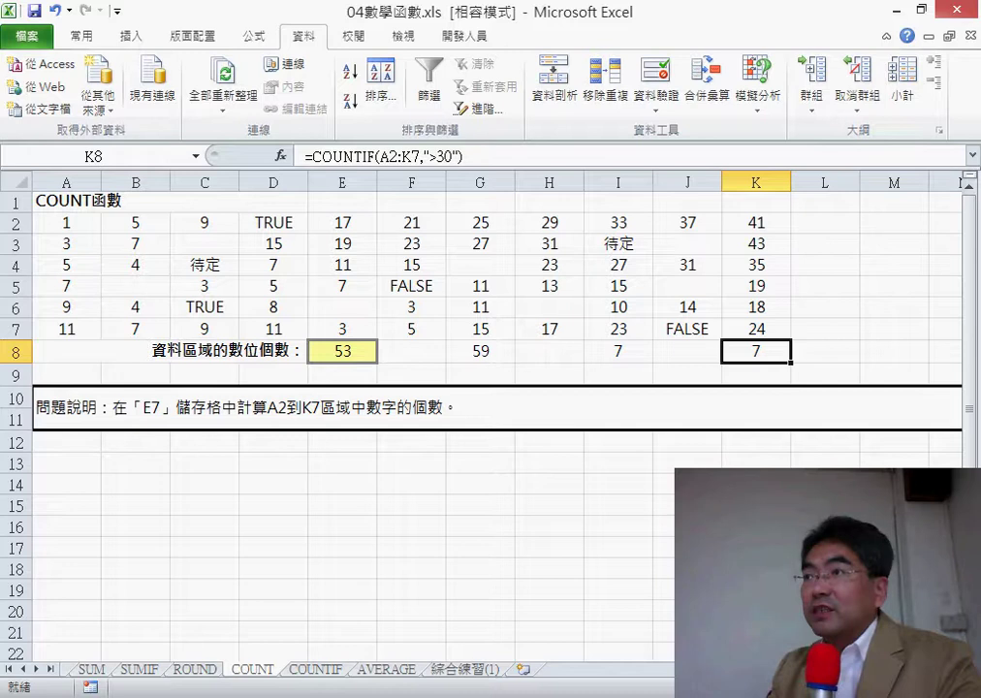
# Switch to File Explorer and open 範例_黑名單篩選_.xlsx.
pyautogui.hotkey('alt', 'Tab')
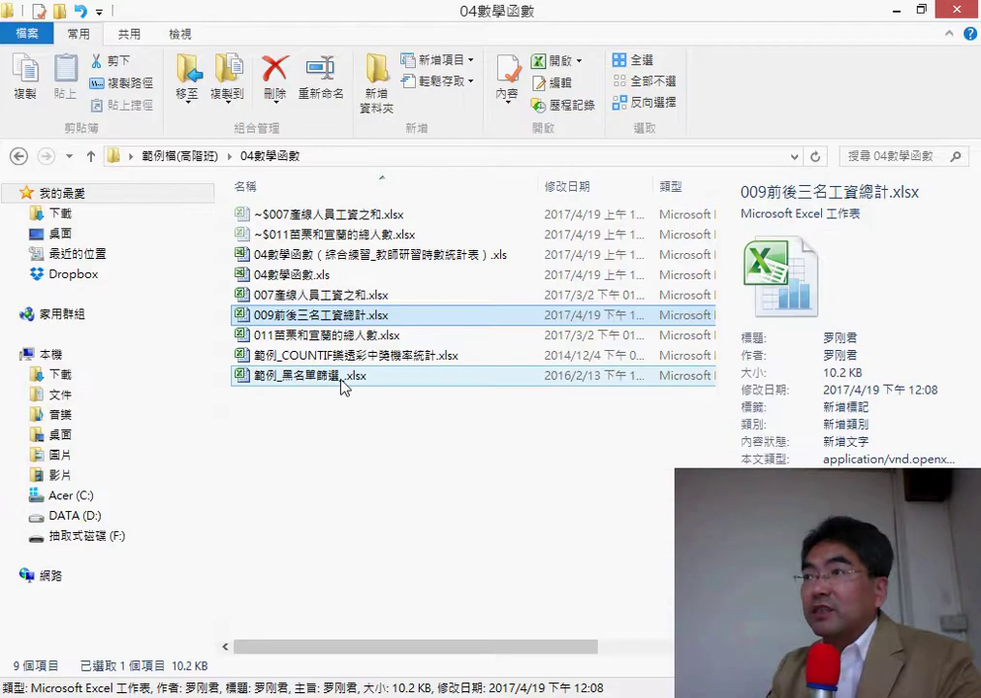
pyautogui.doubleClick(341, 386)
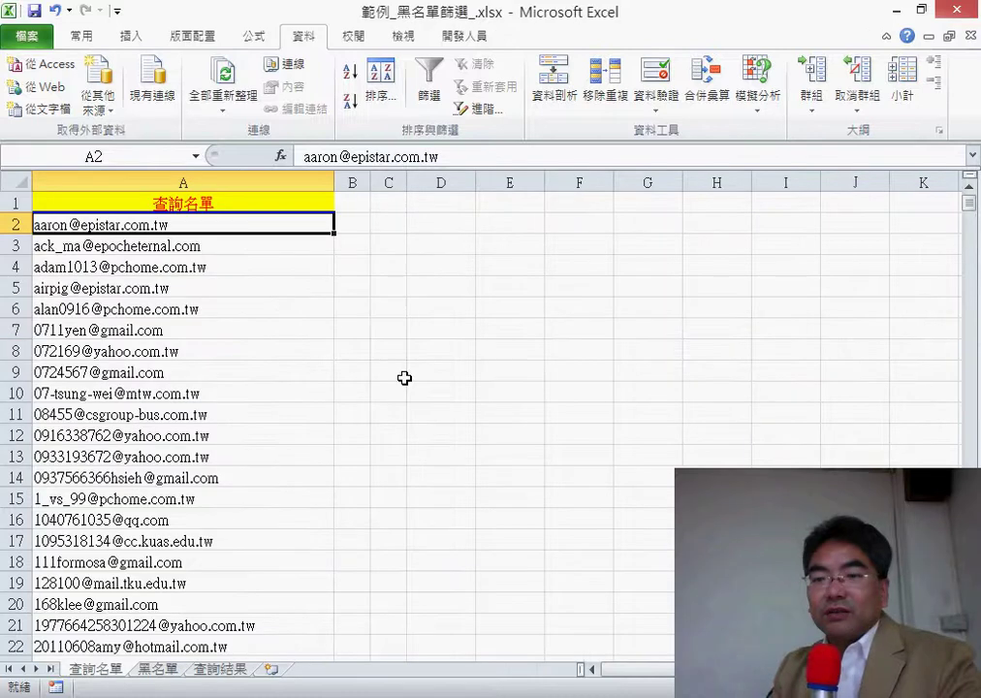
# On the 黑名單 sheet, jump to the last blacklist address and back to A1.
pyautogui.click(155, 669)
pyautogui.moveTo(970, 397); pyautogui.dragTo(970, 210)
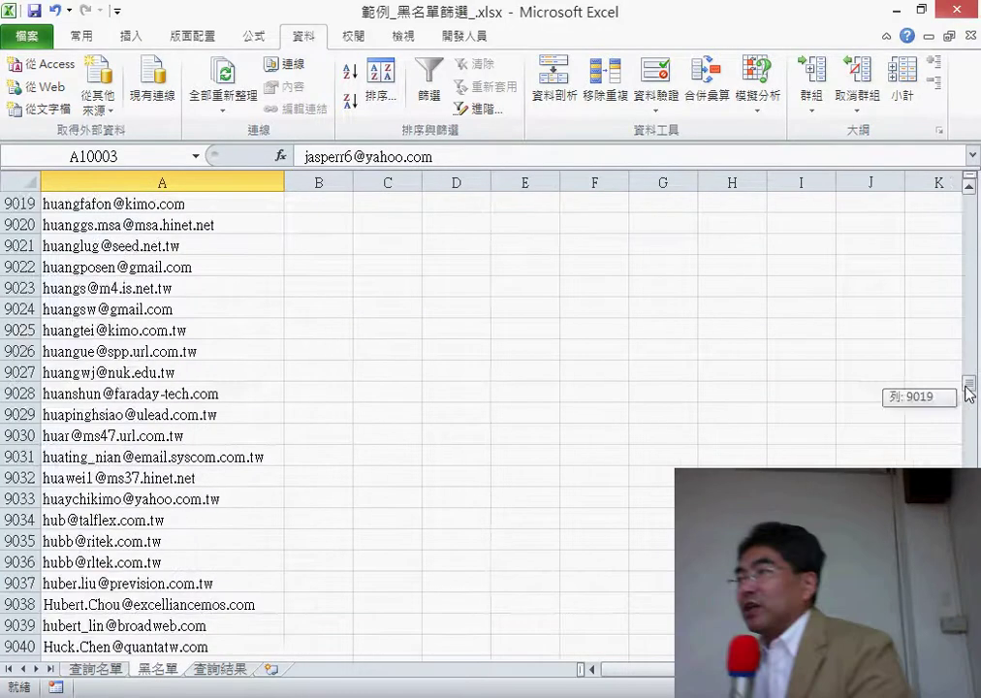
pyautogui.click(206, 208)
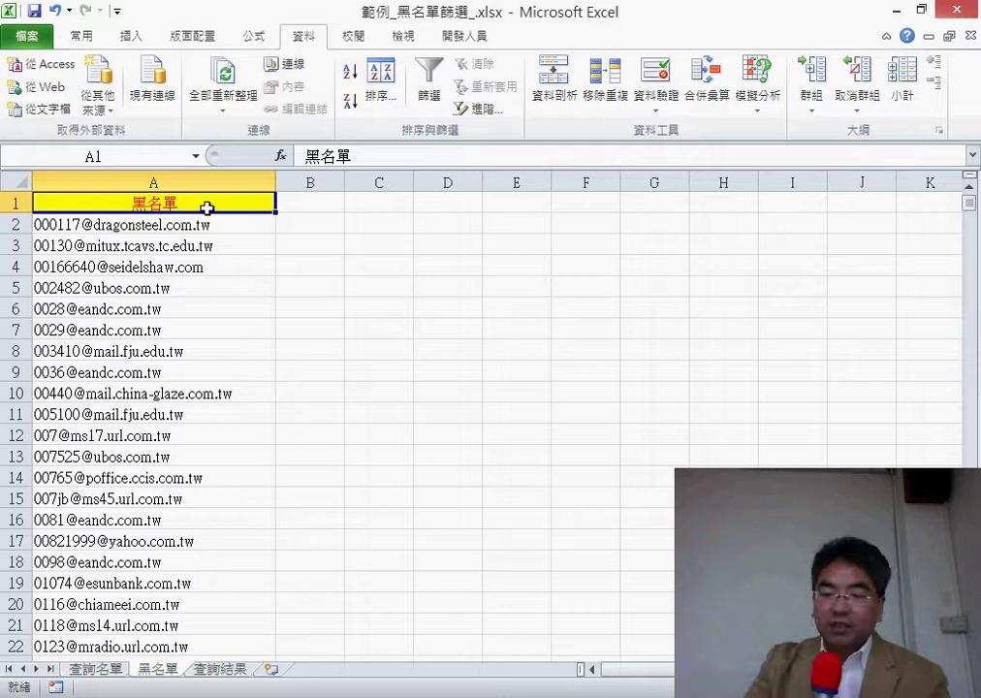
pyautogui.hotkey('ctrl', 'Down')
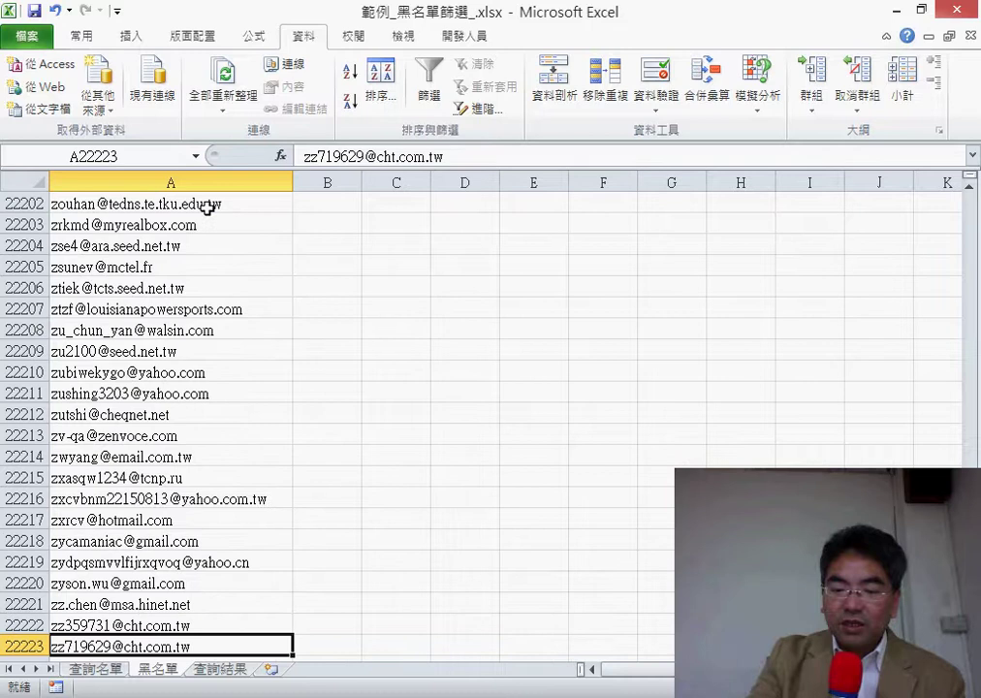
pyautogui.hotkey('ctrl', 'Up')
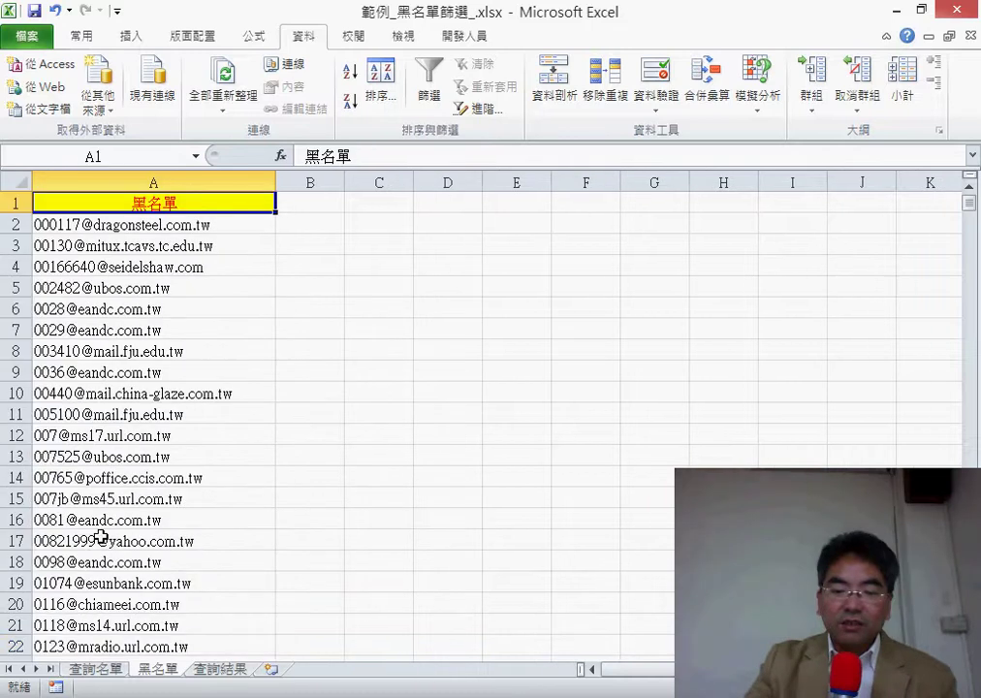
# Jump through the 查詢名單 addresses via row 1000, return to the top, then view 查詢結果.
pyautogui.click(97, 668)
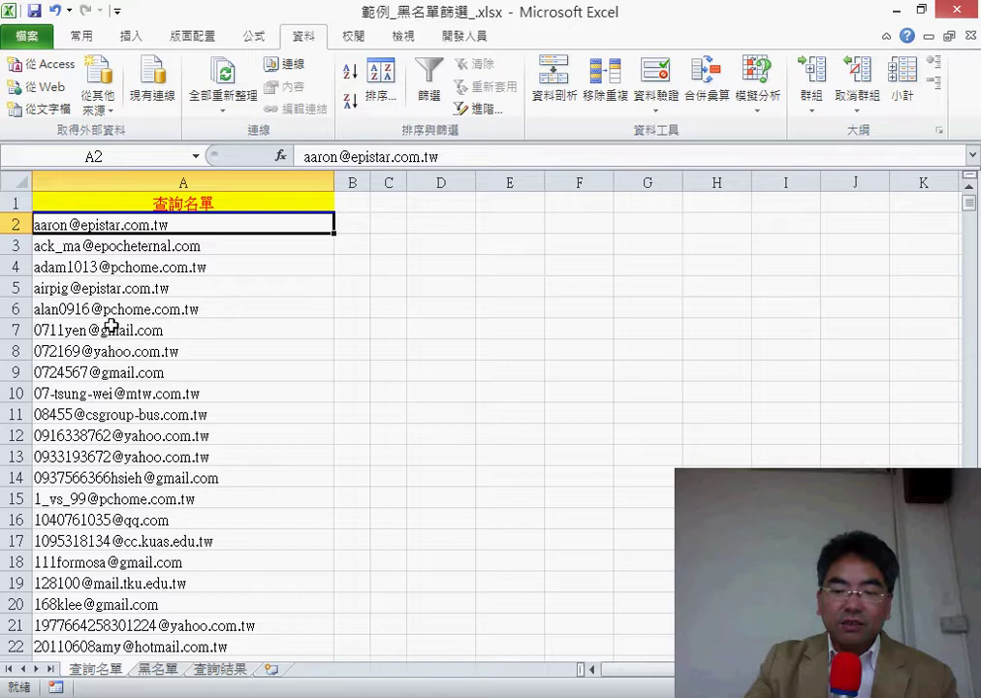
pyautogui.hotkey('ctrl', 'g')
pyautogui.write('A1000')
pyautogui.press('Return')
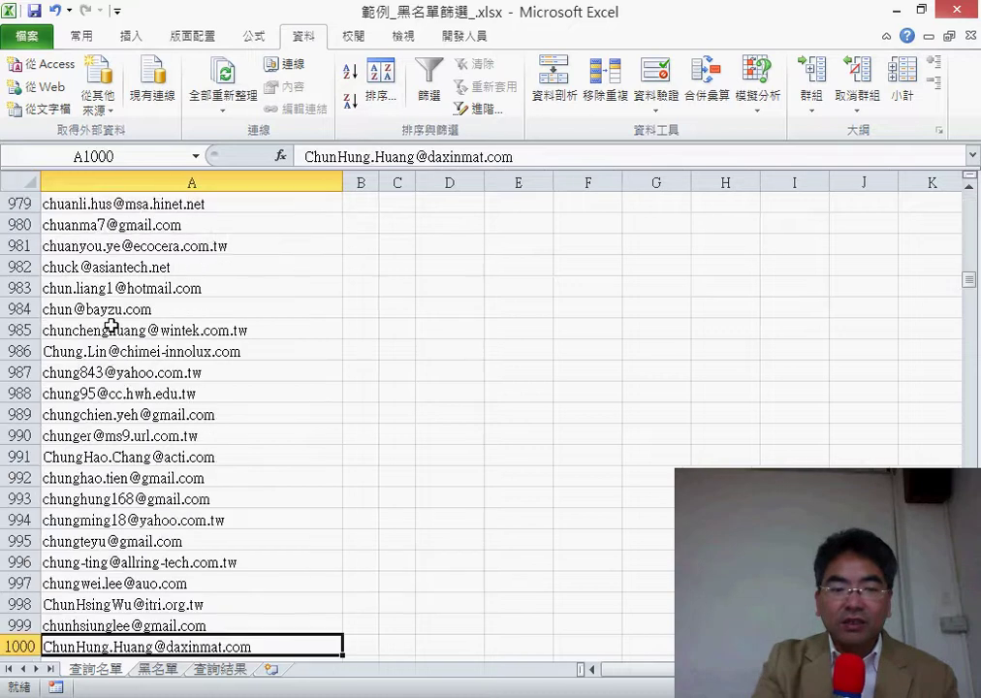
pyautogui.hotkey('ctrl', 'Down')
pyautogui.hotkey('ctrl', 'Down')
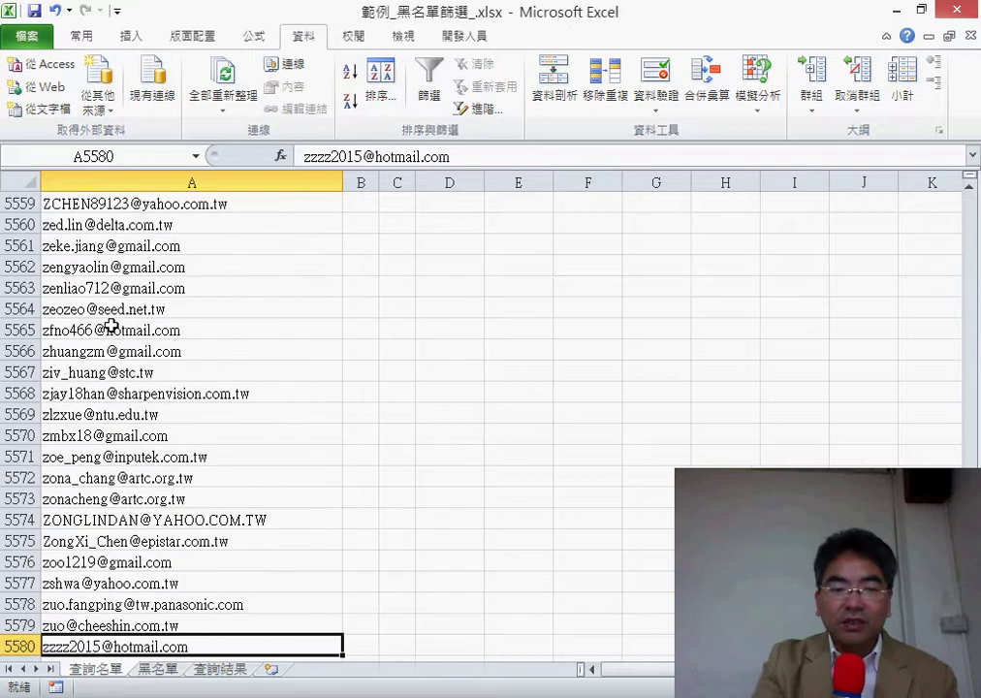
pyautogui.hotkey('ctrl', 'Down')
pyautogui.hotkey('ctrl', 'Up')
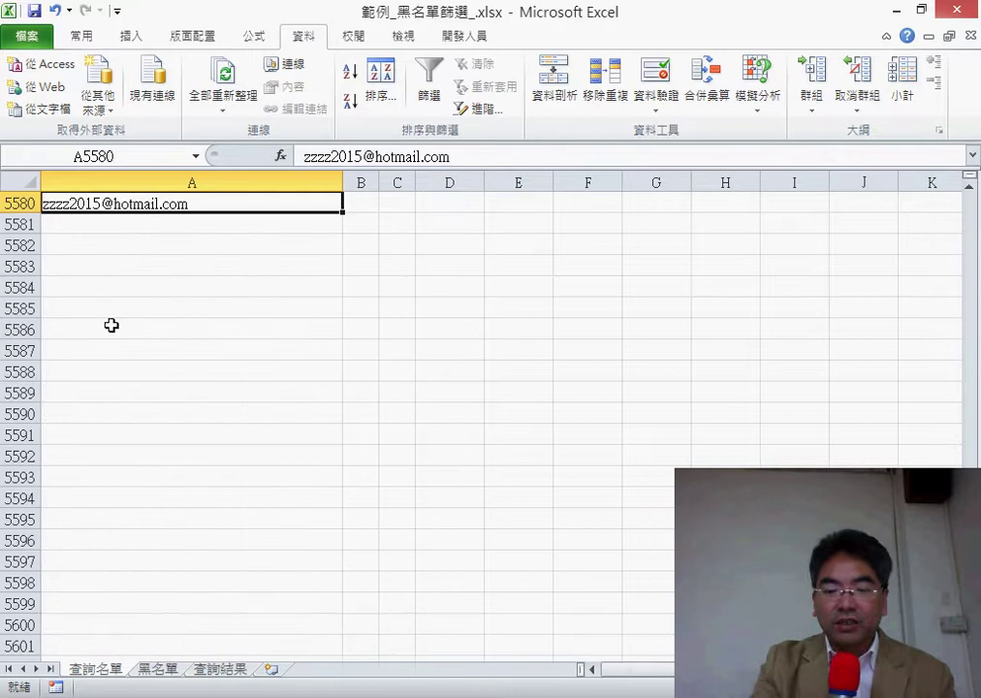
pyautogui.hotkey('ctrl', 'Up')
pyautogui.hotkey('ctrl', 'Up')
pyautogui.hotkey('ctrl', 'Up')
pyautogui.hotkey('ctrl', 'Down')
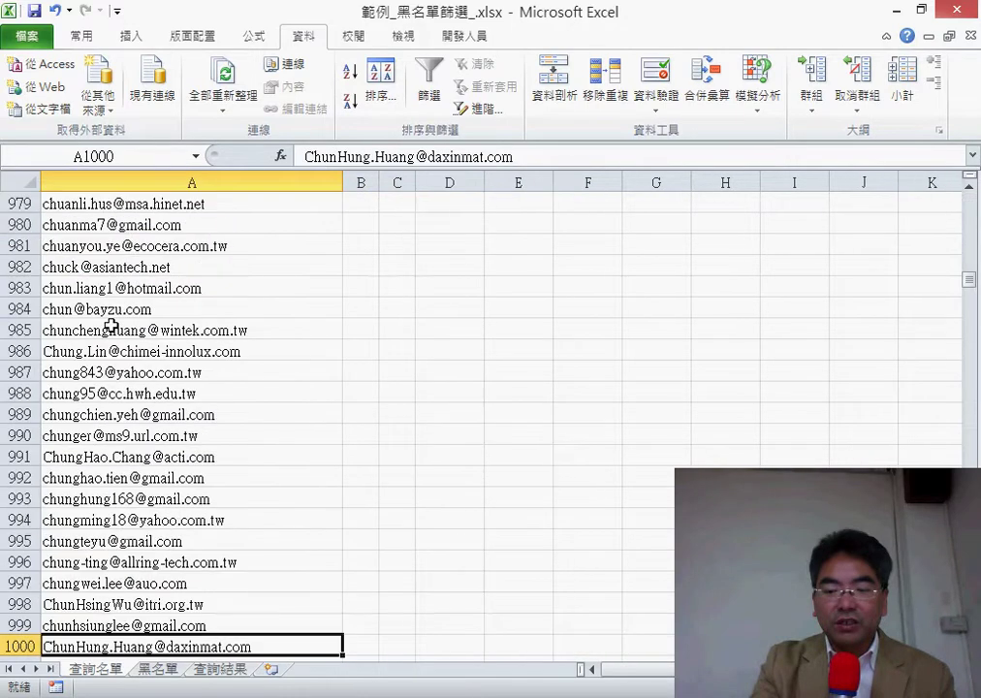
pyautogui.press('Down')
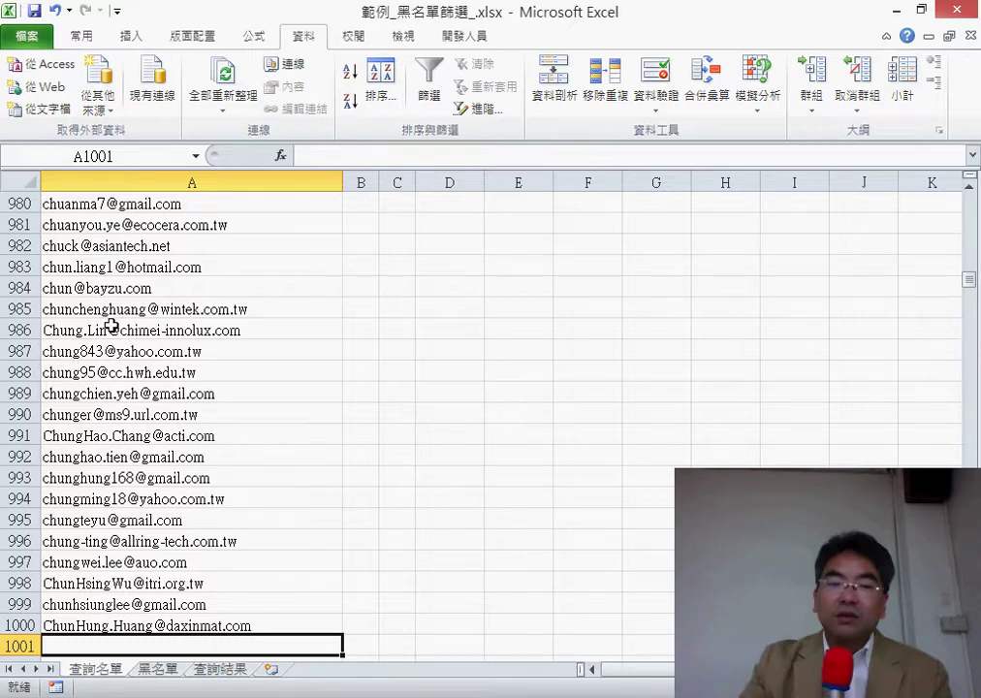
pyautogui.press('Up')
pyautogui.hotkey('ctrl', 'Up')
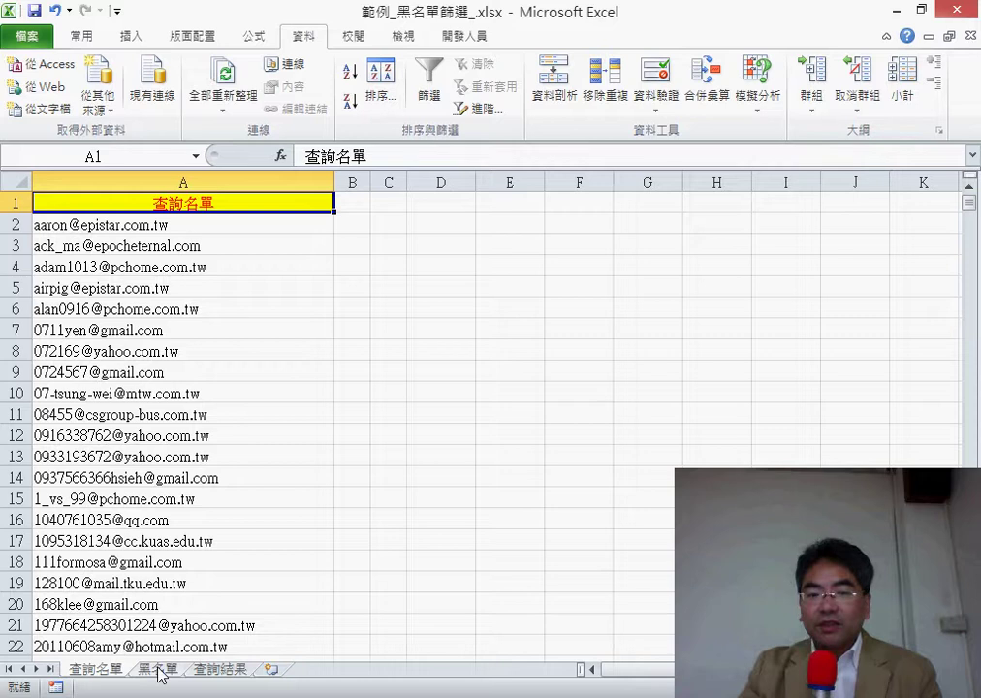
pyautogui.click(221, 669)
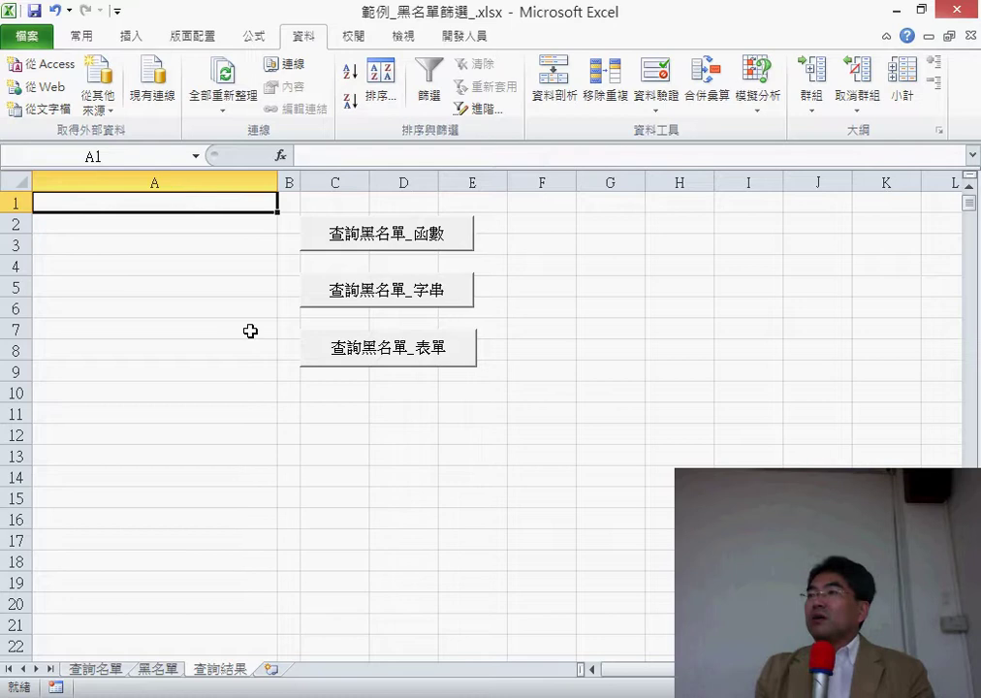
# Go from the 黑名單 sheet to the 查詢名單 sheet.
pyautogui.click(157, 669)
pyautogui.click(103, 671)
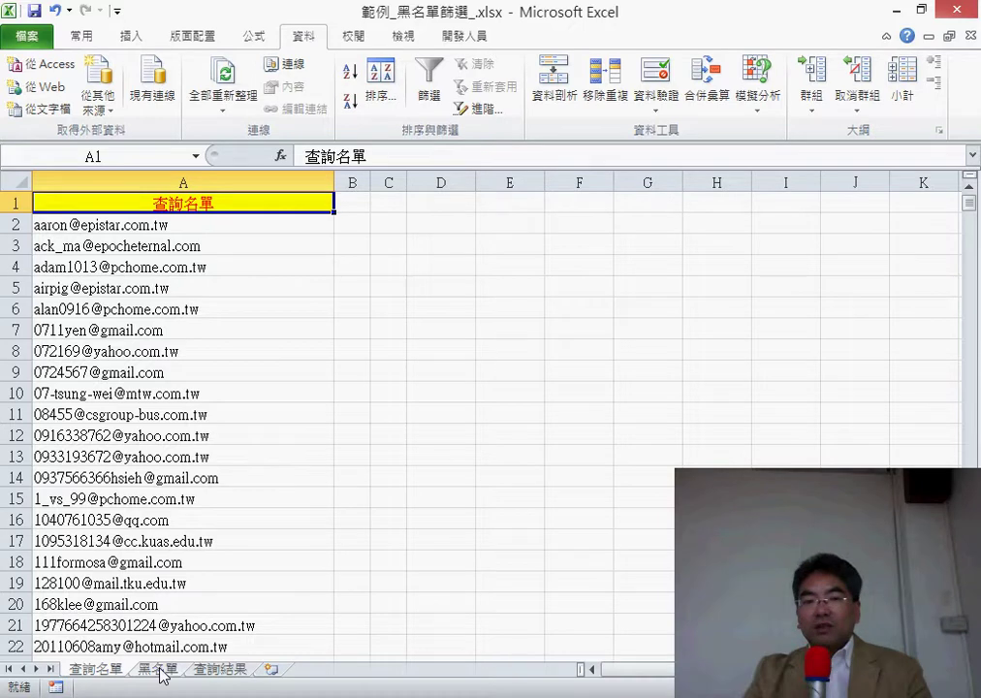
pyautogui.click(355, 226)
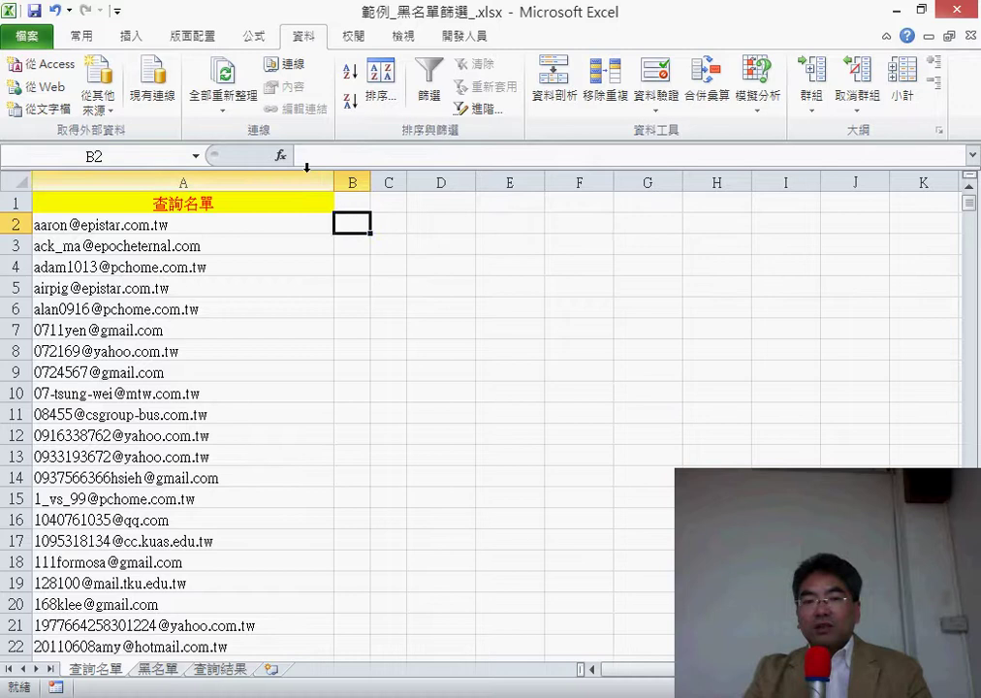
pyautogui.click(280, 155)
pyautogui.click(552, 209)
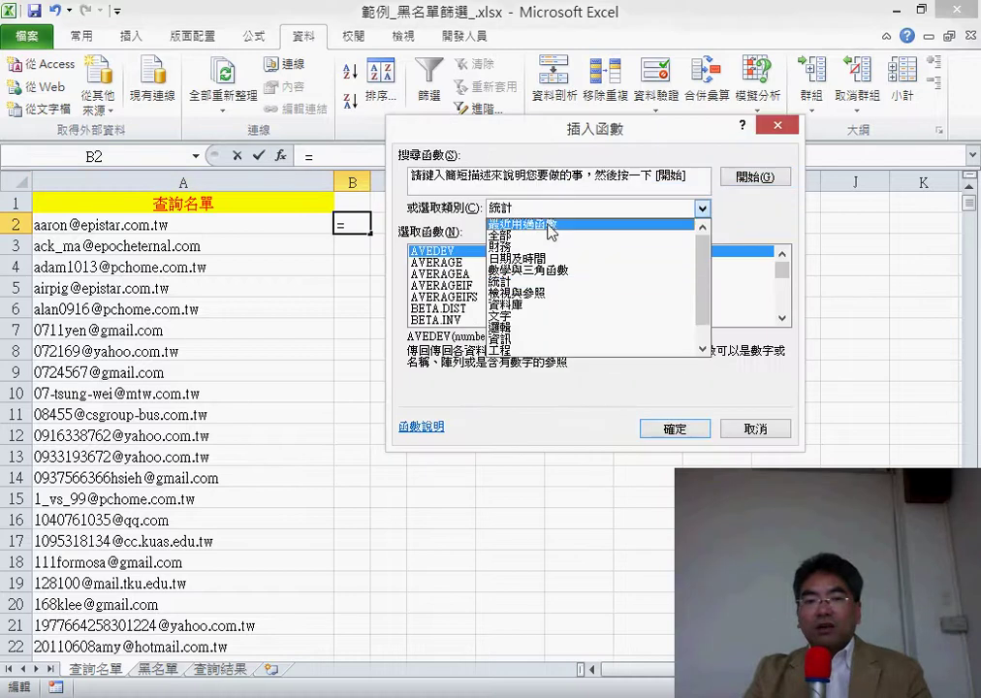
pyautogui.click(500, 224)
pyautogui.click(465, 263)
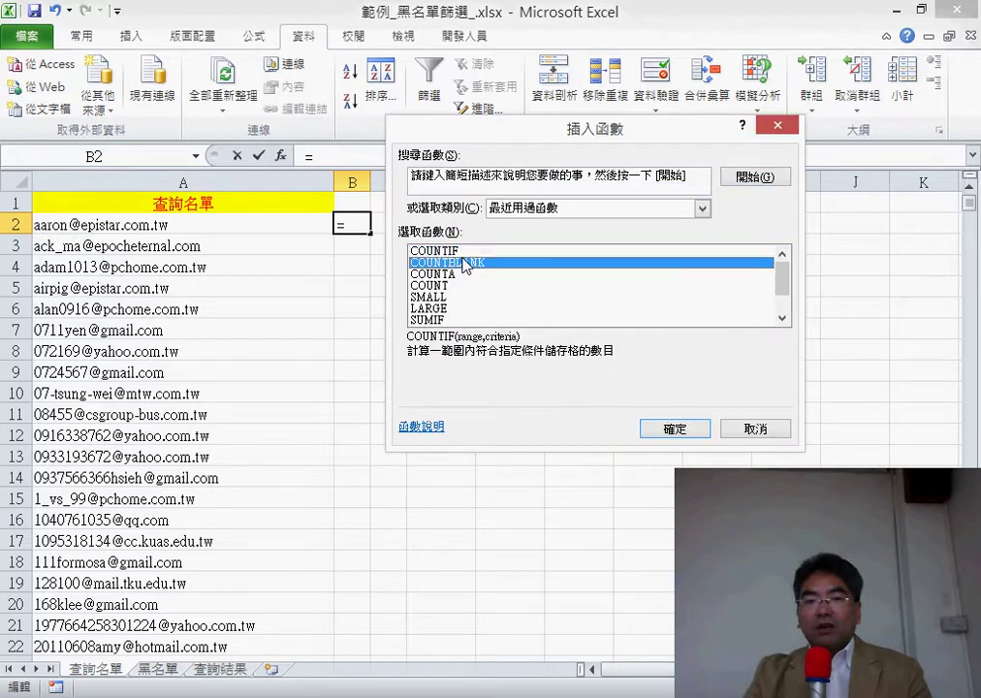
pyautogui.press('Up')
pyautogui.doubleClick(431, 252)
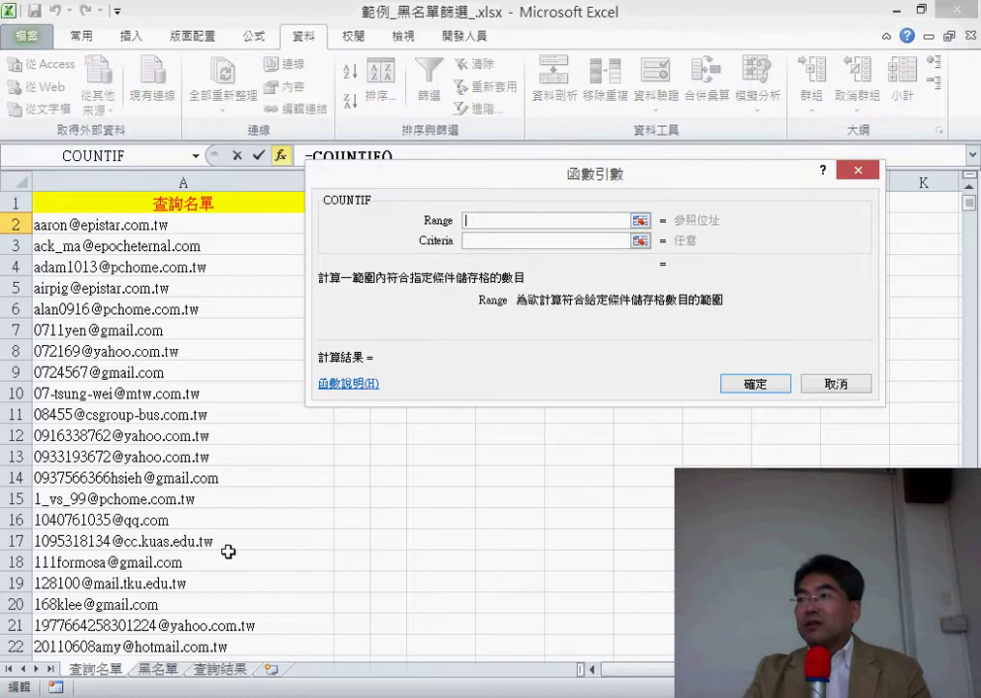
pyautogui.click(157, 670)
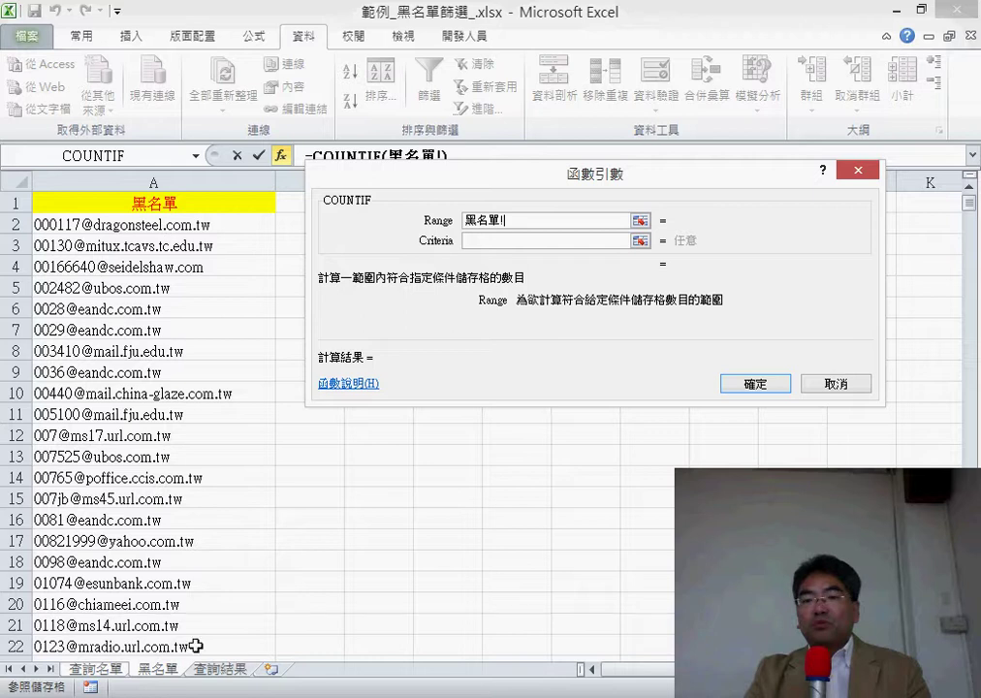
pyautogui.click(840, 386)
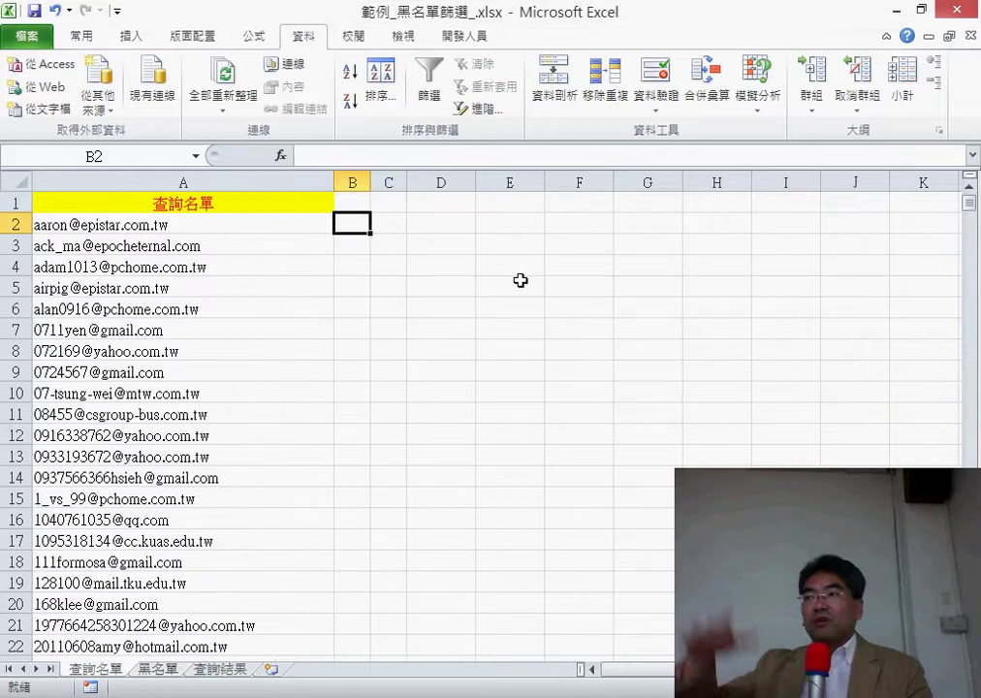
# Select the 黑名單 column down to row 22223, name it from its top row, and open Name Manager.
pyautogui.click(159, 670)
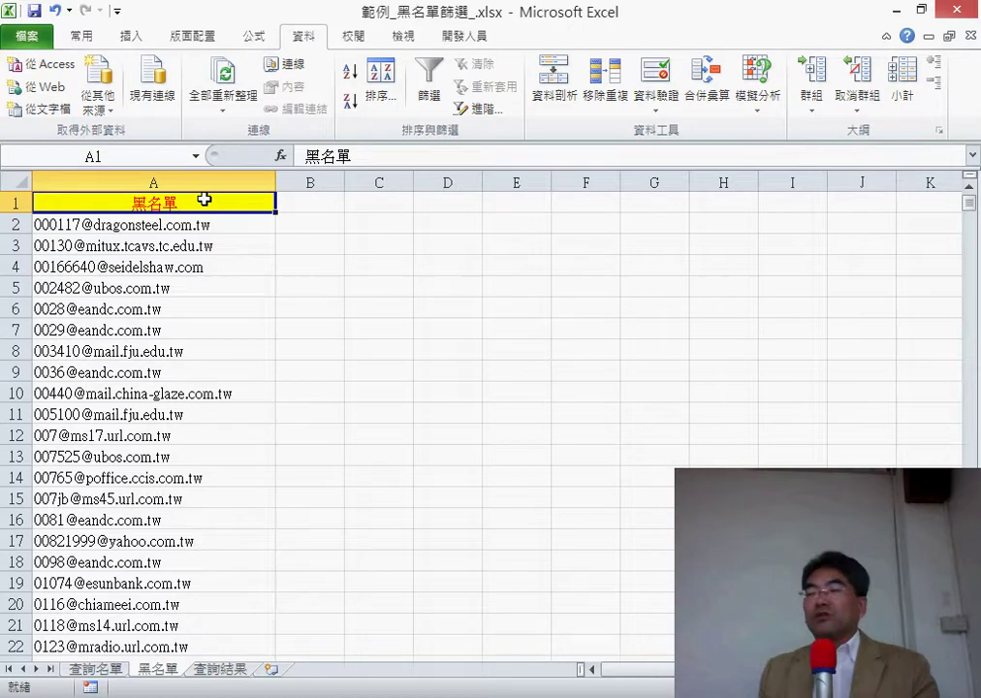
pyautogui.hotkey('ctrl', 'shift', 'Down')
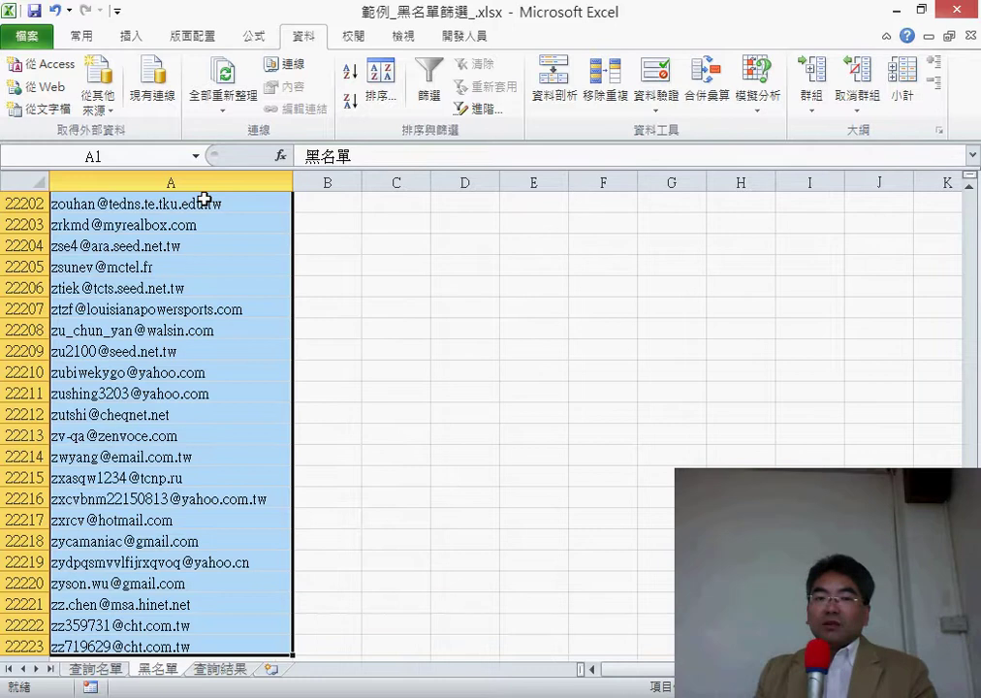
pyautogui.click(258, 38)
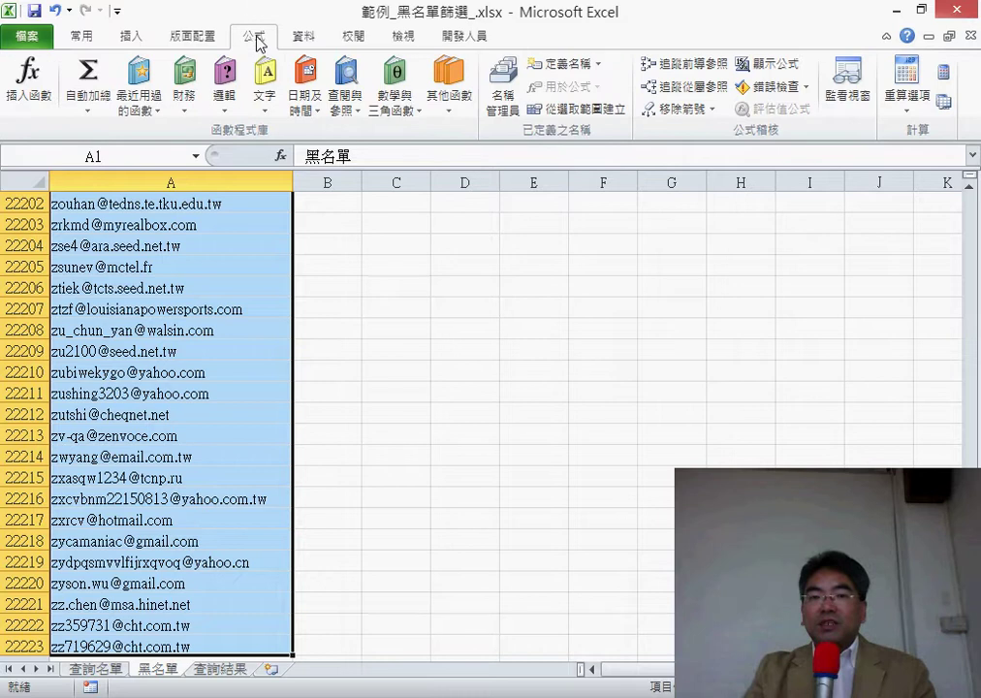
pyautogui.click(582, 108)
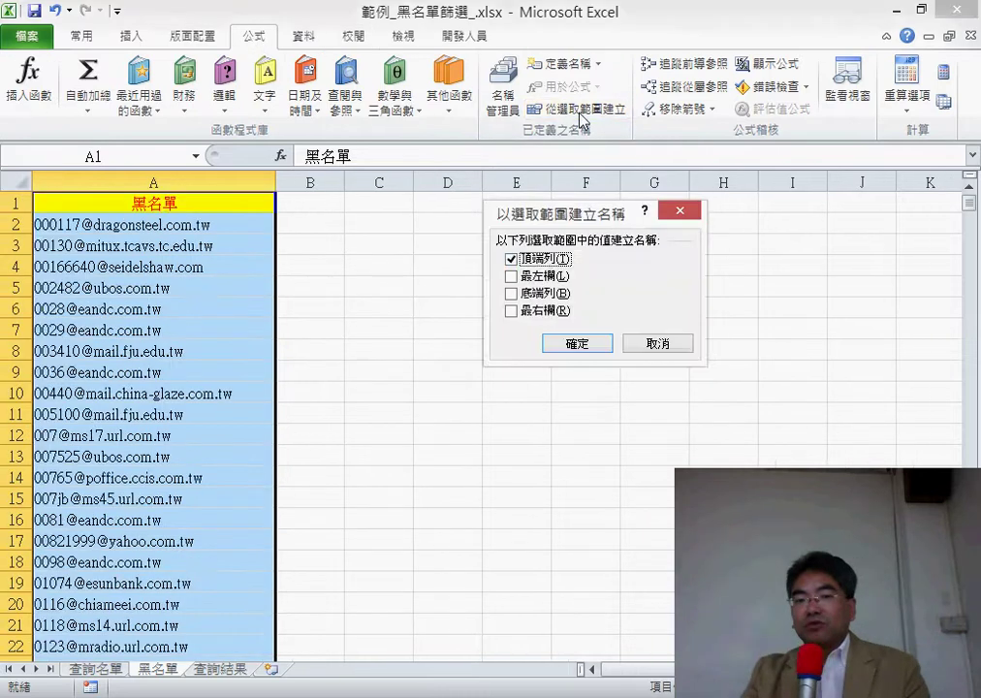
pyautogui.click(577, 344)
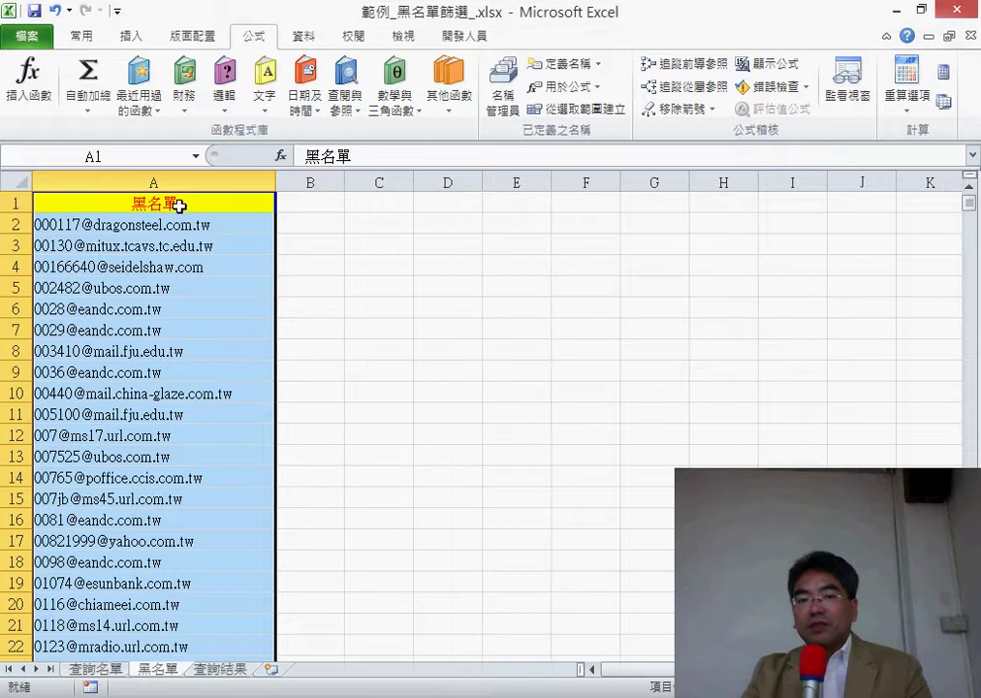
pyautogui.click(499, 123)
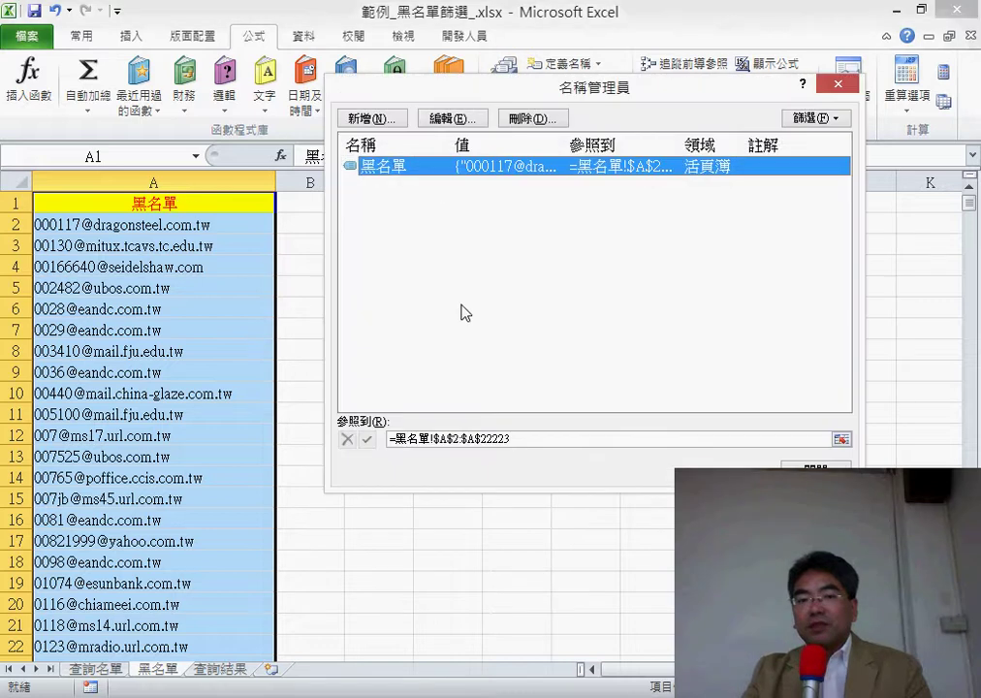
# Confirm 黑名單 refers to $A$2:$A$22223, close the dialogs, and go to 查詢名單.
pyautogui.click(533, 438)
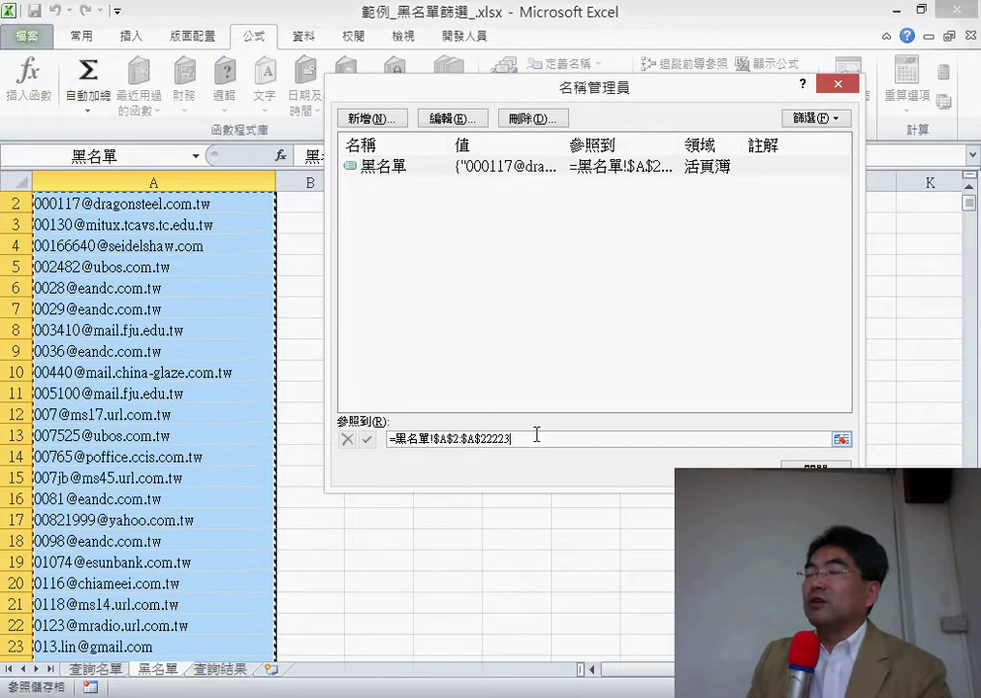
pyautogui.moveTo(533, 438); pyautogui.dragTo(408, 433)
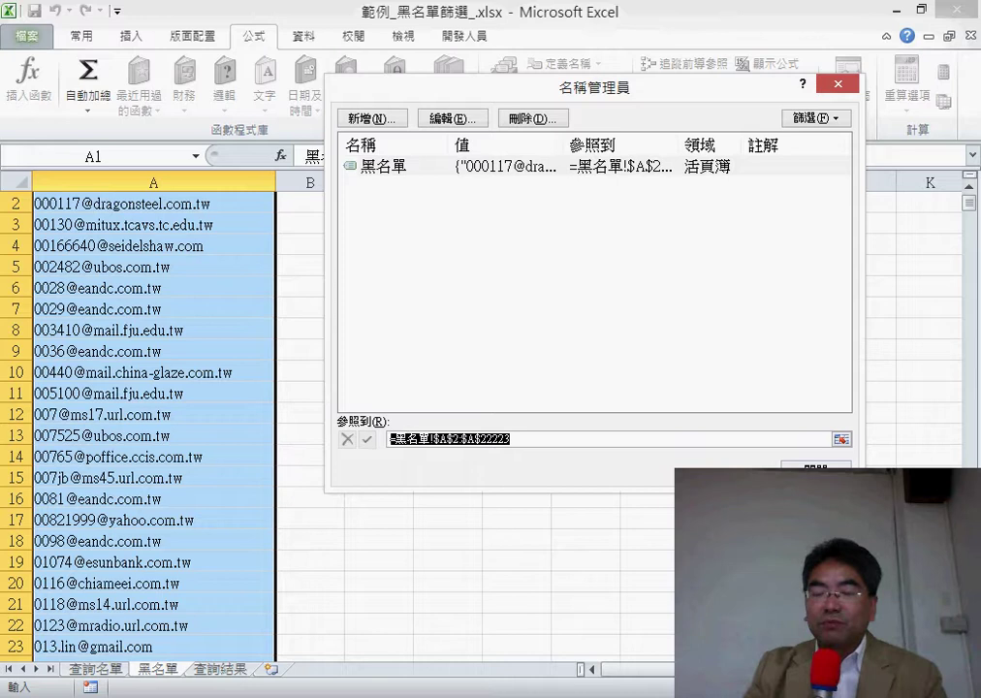
pyautogui.press('Escape')
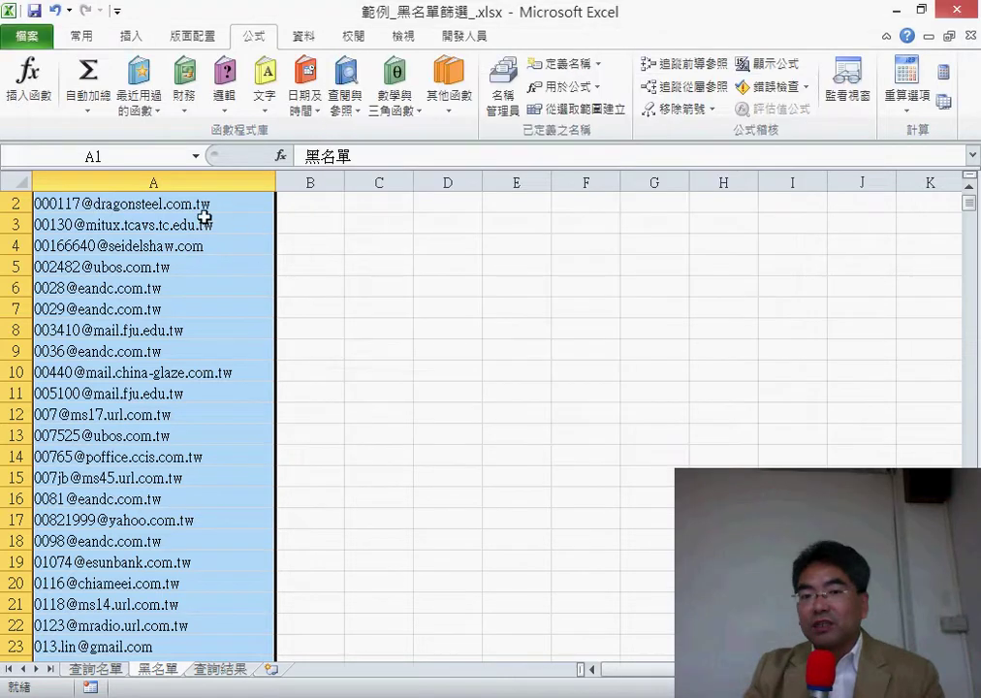
pyautogui.click(579, 110)
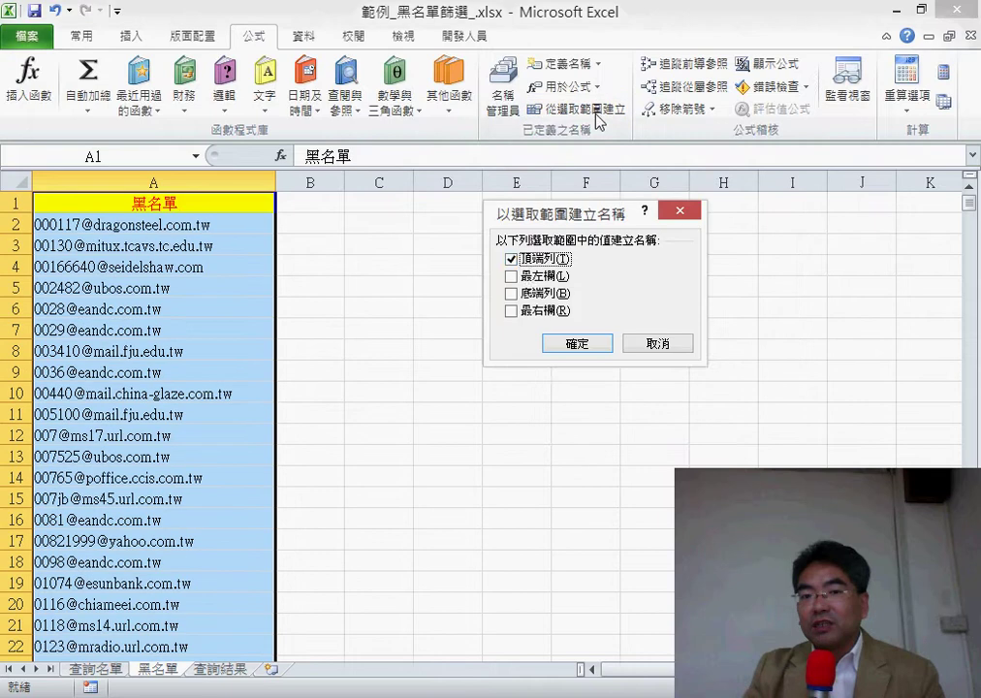
pyautogui.click(658, 343)
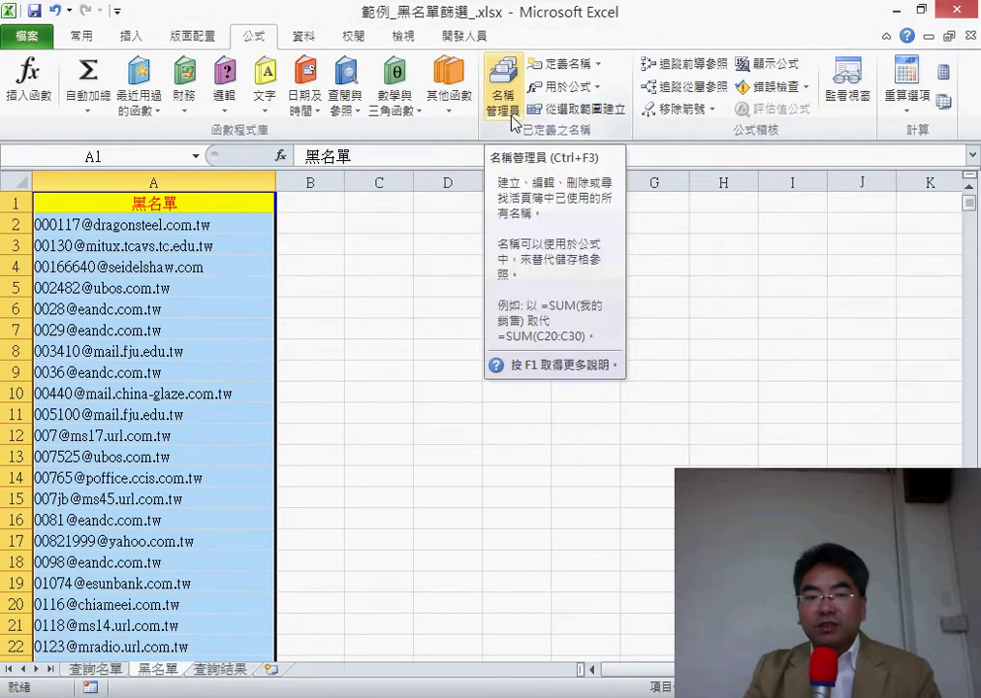
pyautogui.click(92, 669)
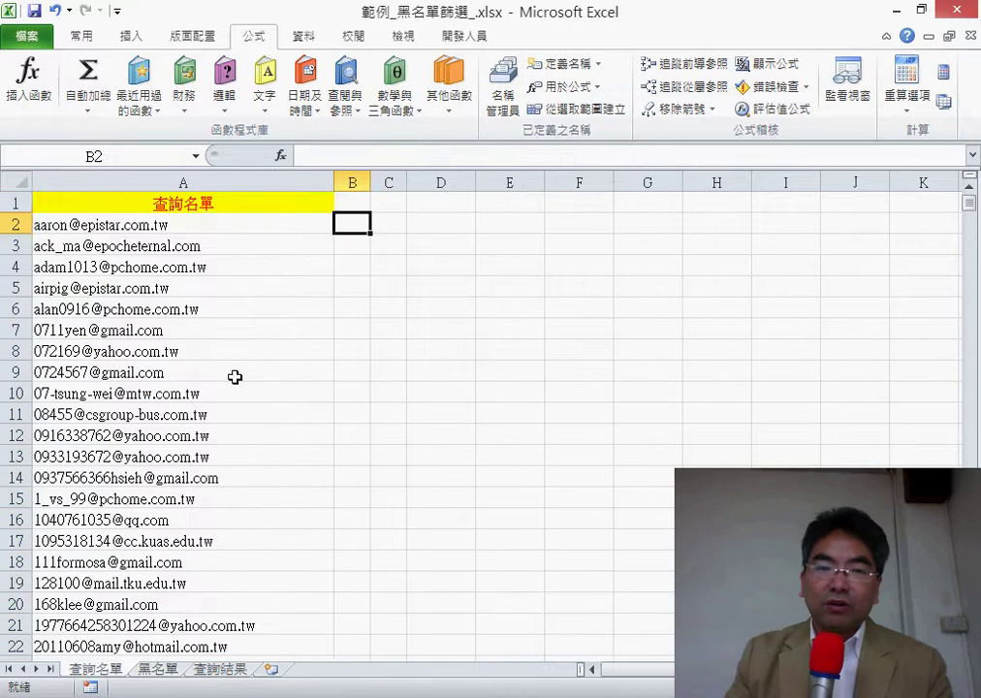
# Widen column B and enter the heading 結果 in B1.
pyautogui.click(357, 203)
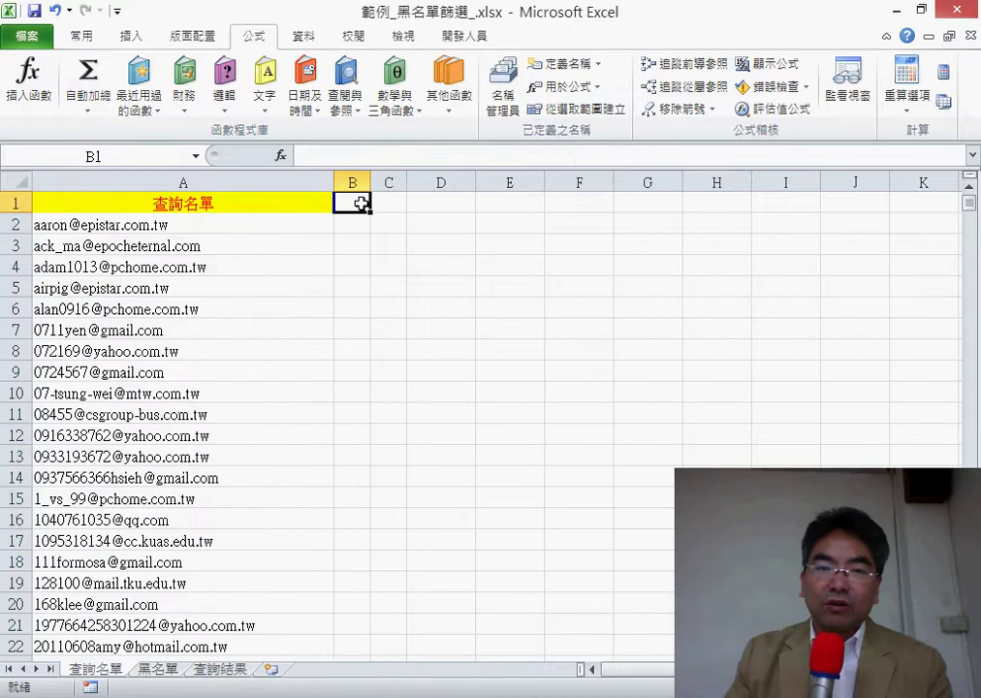
pyautogui.moveTo(371, 183); pyautogui.dragTo(389, 182)
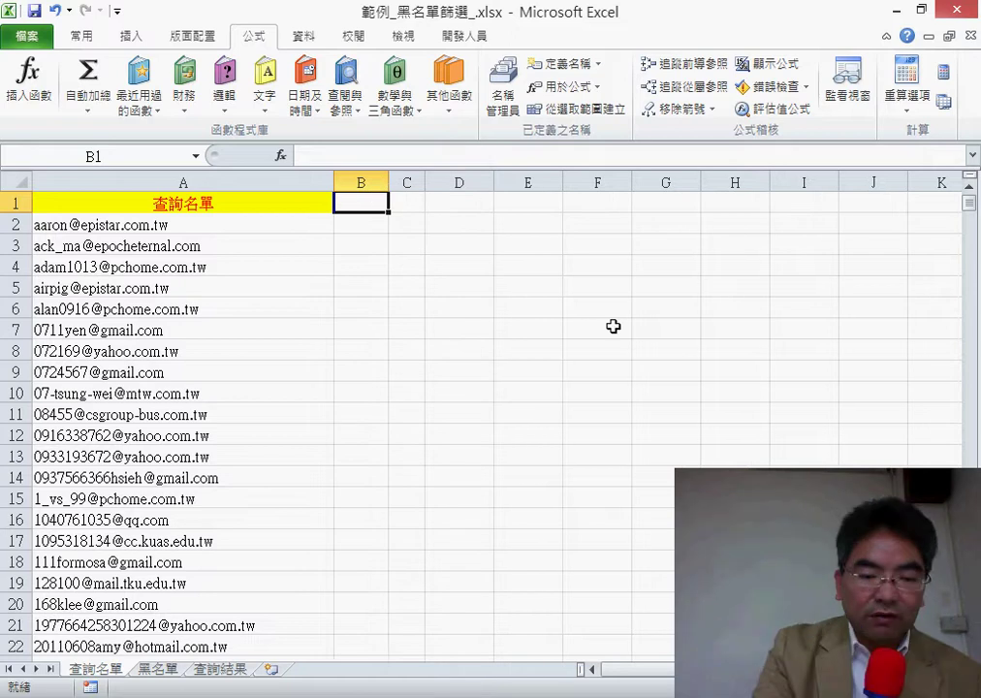
pyautogui.write('節')
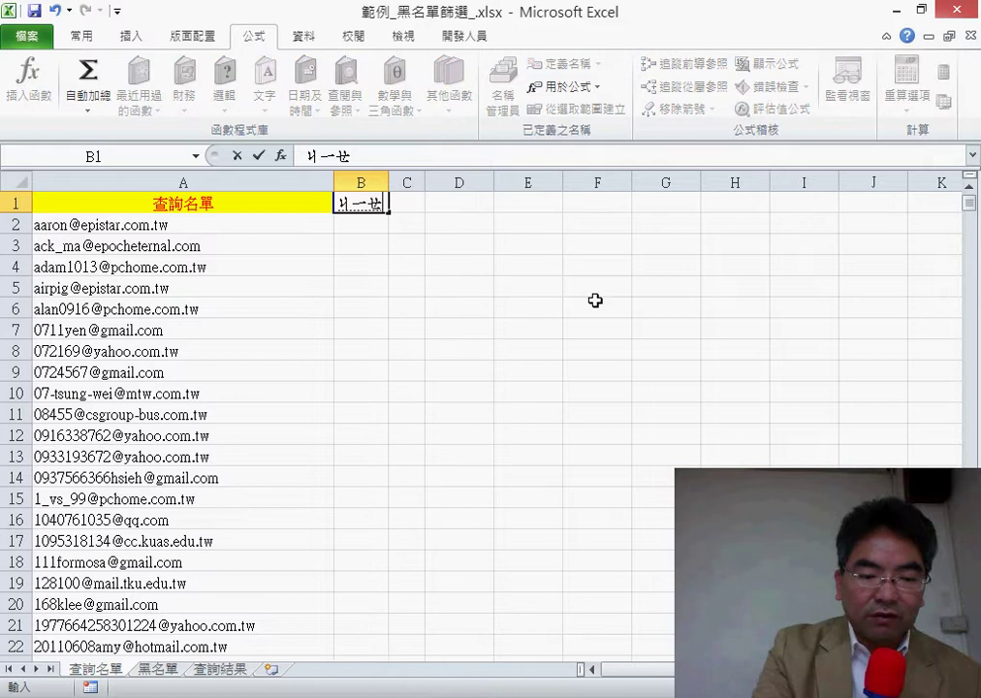
pyautogui.write('ㄍㄨㄛ')
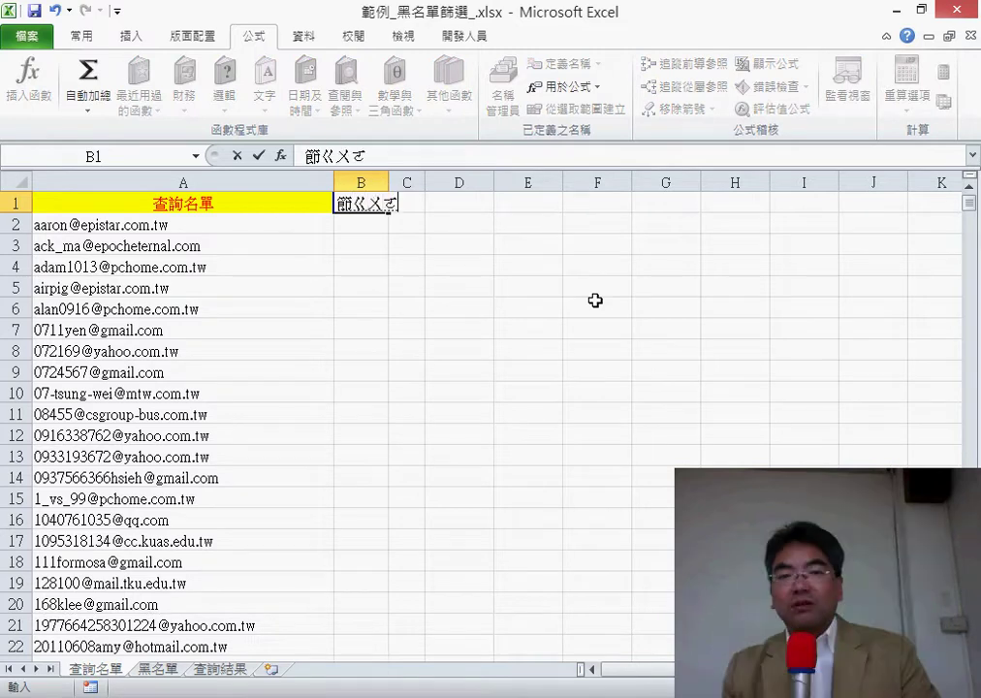
pyautogui.write('ˇ')
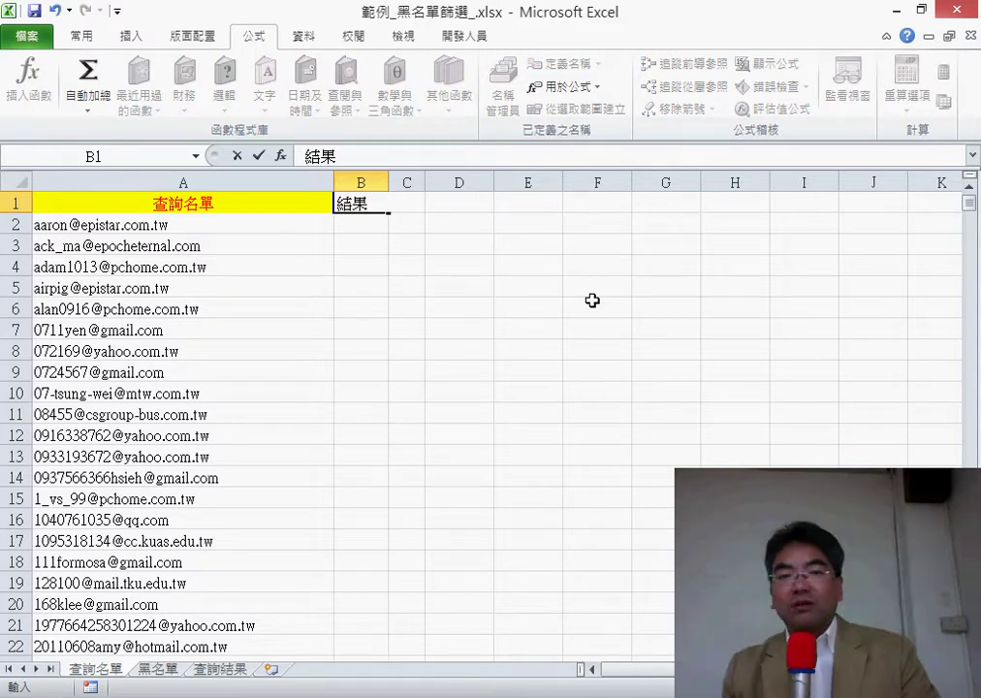
pyautogui.click(370, 222)
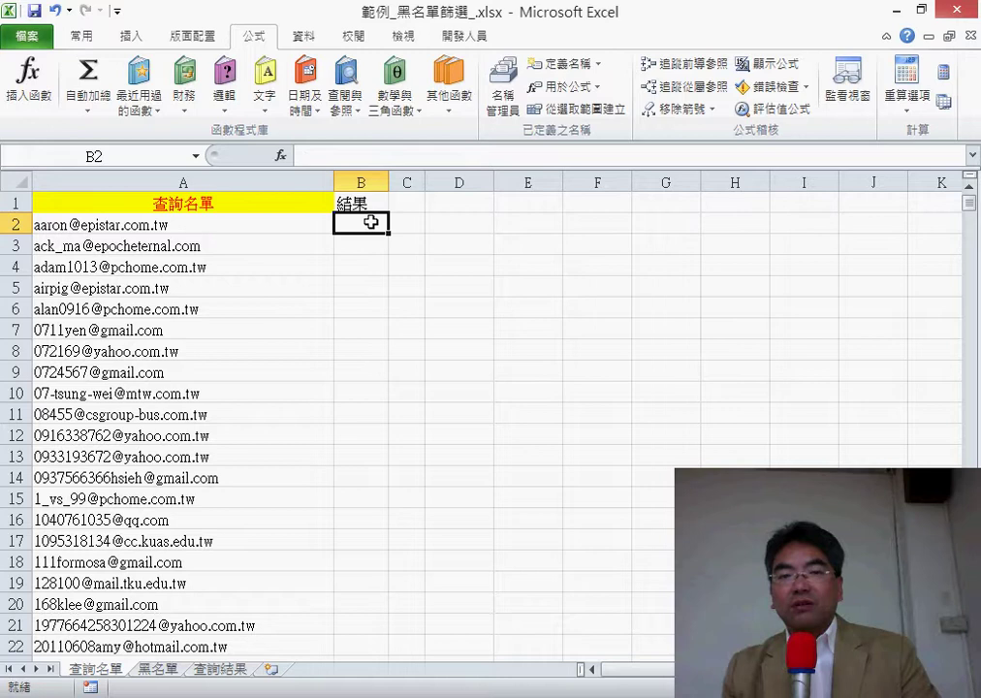
# Insert COUNTIF into B2 through the function wizard, pasting the 黑名單 name as its Range.
pyautogui.click(280, 155)
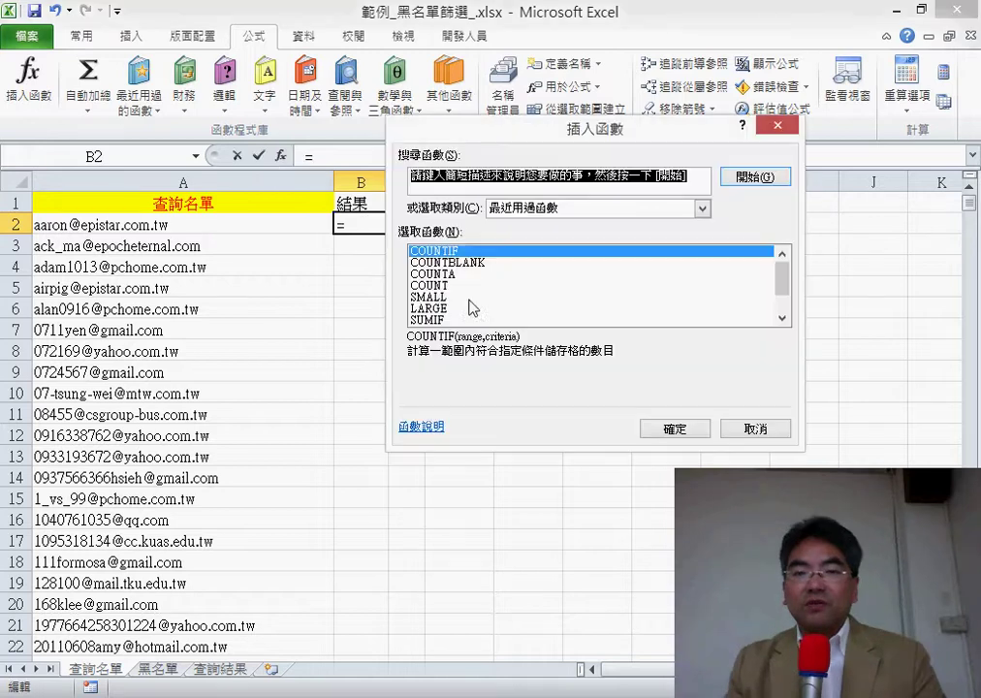
pyautogui.doubleClick(469, 254)
pyautogui.moveTo(489, 177); pyautogui.dragTo(542, 316)
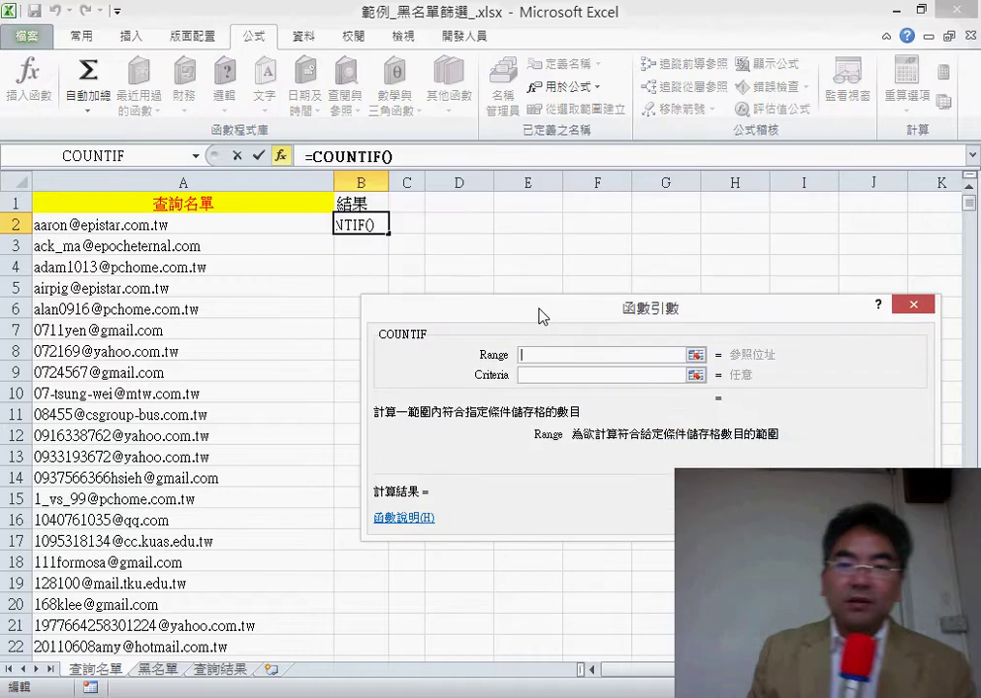
pyautogui.press('F3')
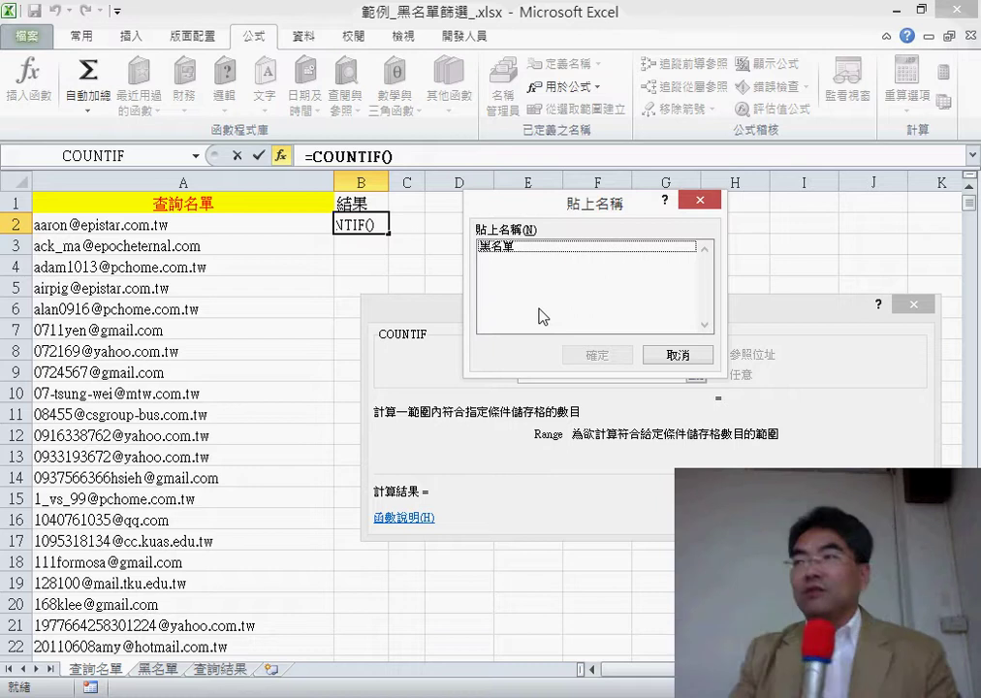
pyautogui.click(536, 248)
pyautogui.click(595, 354)
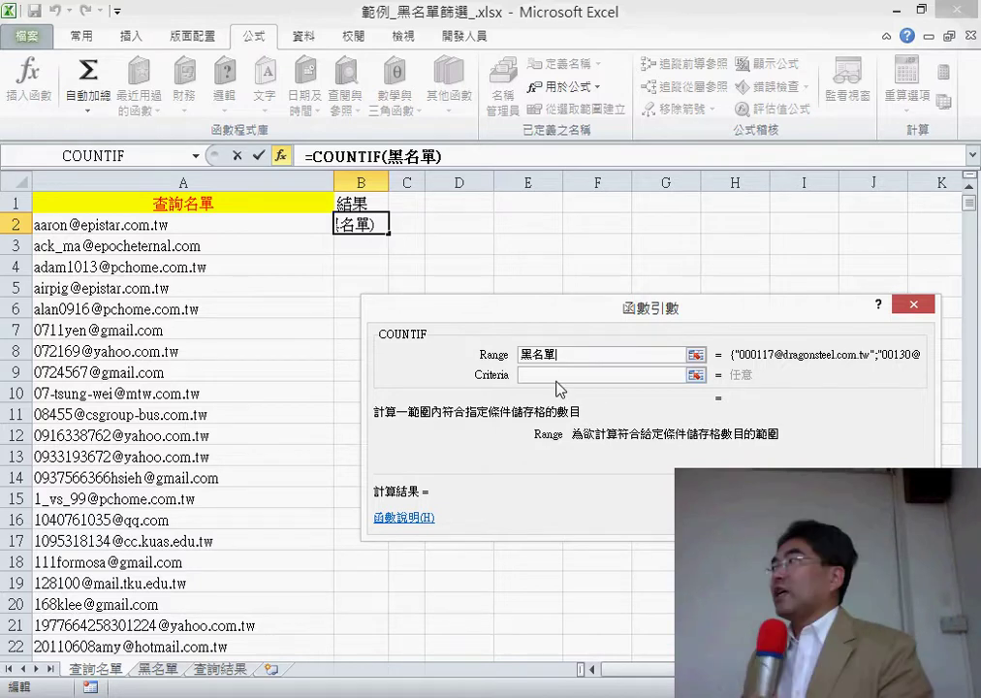
# Set the COUNTIF criteria to A2 and confirm =COUNTIF(黑名單,A2) in B2.
pyautogui.click(557, 374)
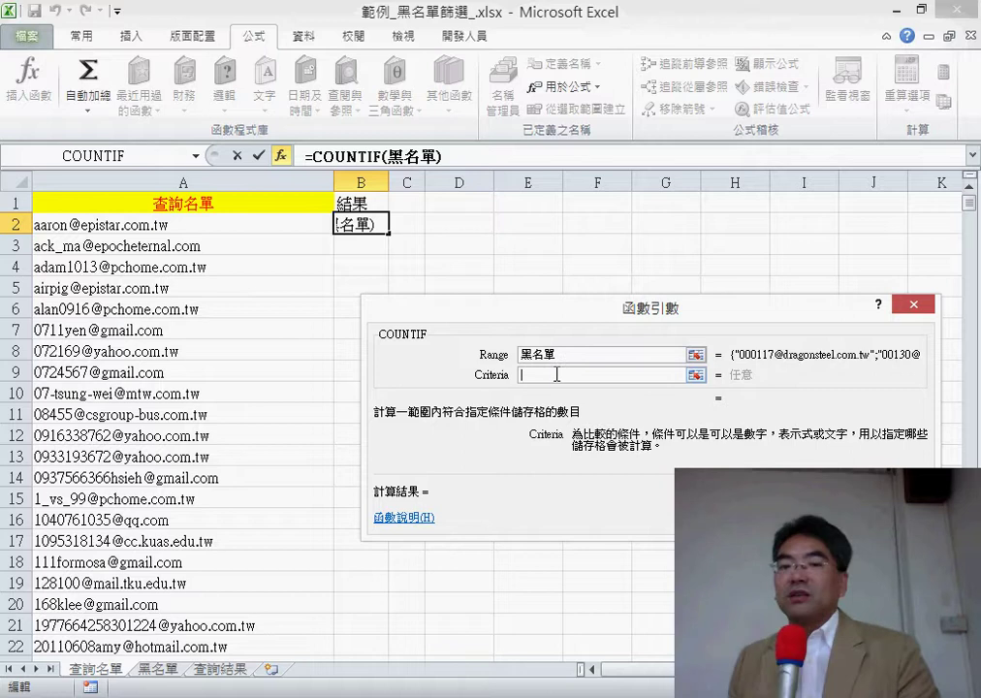
pyautogui.click(258, 227)
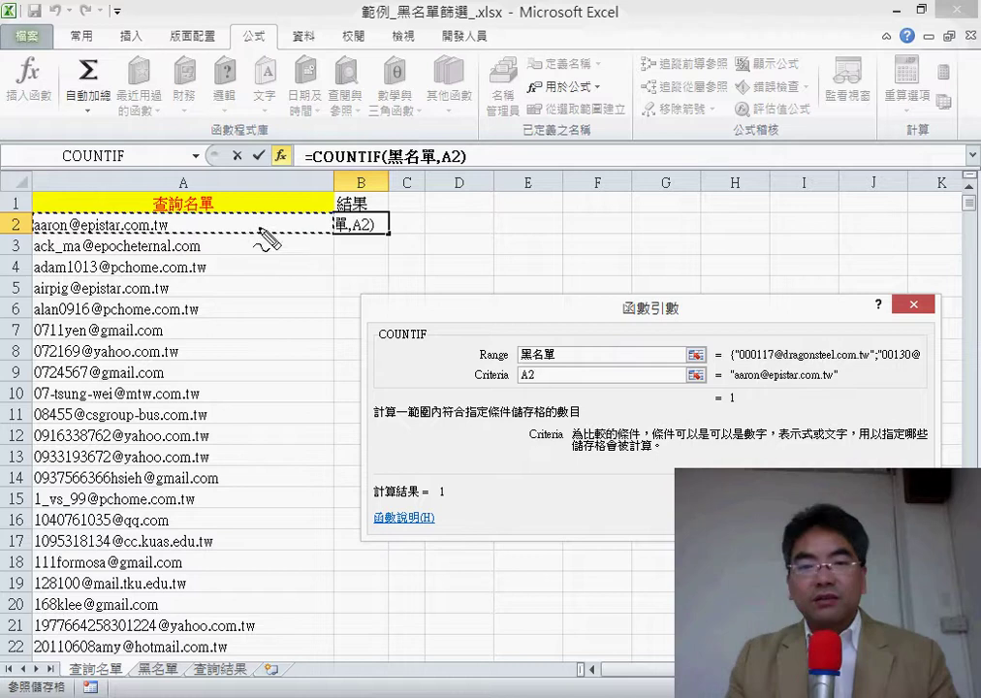
pyautogui.moveTo(559, 346); pyautogui.dragTo(535, 388)
pyautogui.moveTo(264, 234)
pyautogui.mouseDown()
pyautogui.moveTo(138, 237)
pyautogui.moveTo(190, 233)
pyautogui.mouseUp()
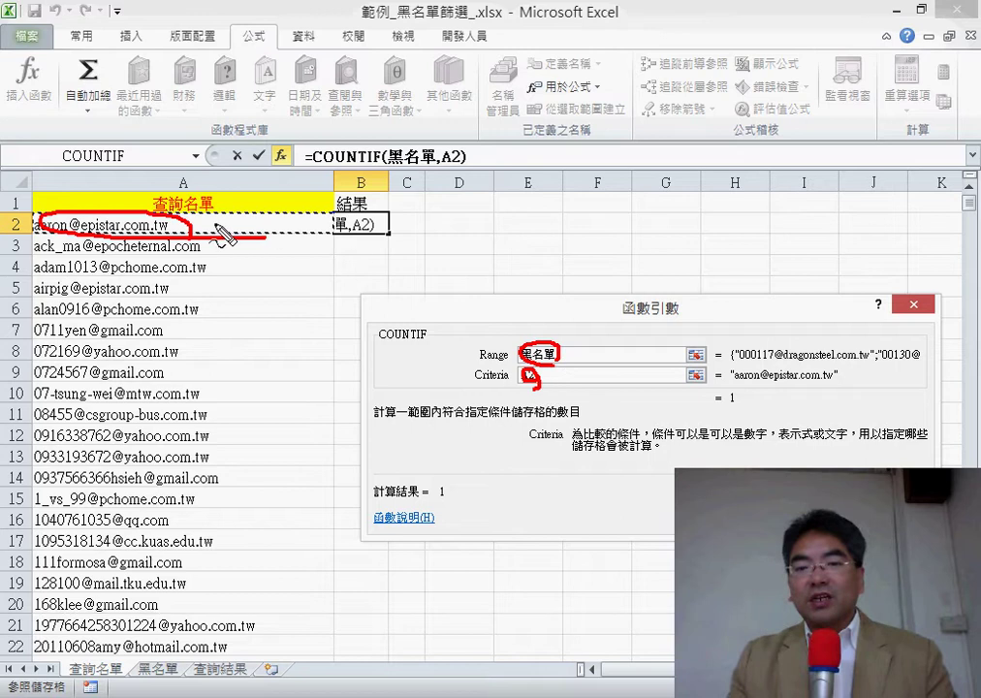
pyautogui.moveTo(187, 196); pyautogui.dragTo(334, 199)
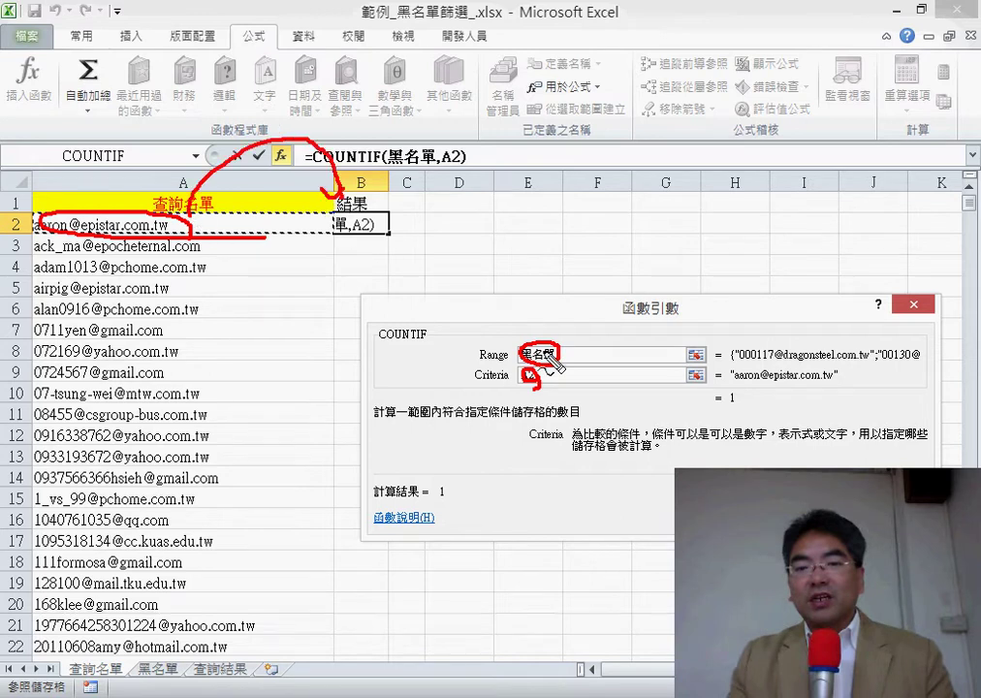
pyautogui.press('Escape')
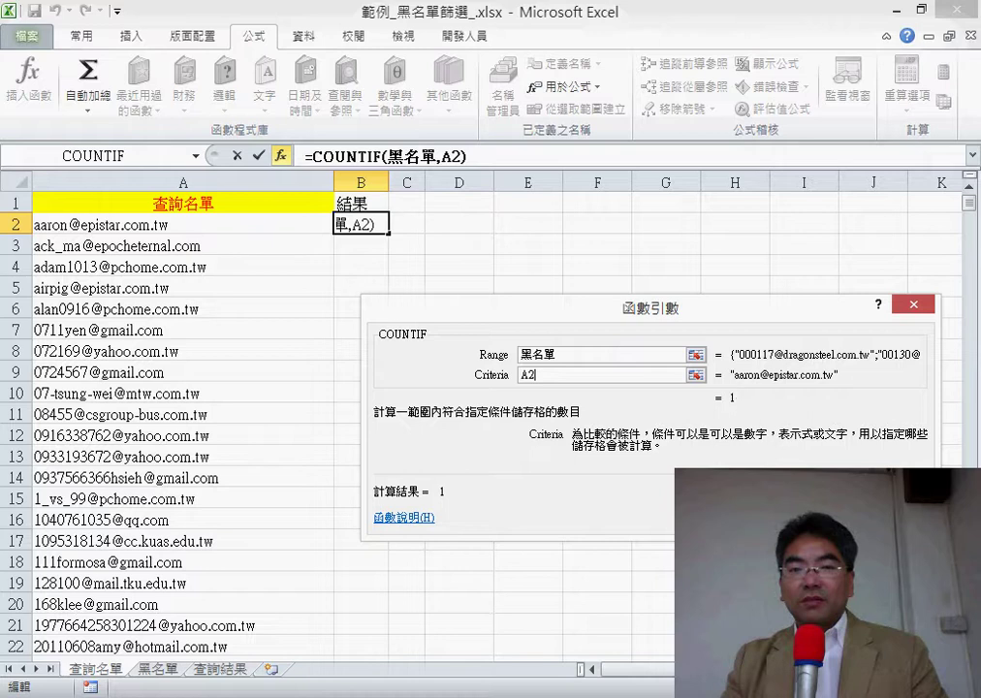
pyautogui.press('Return')
# Fill the COUNTIF down the 結果 column, then AutoFilter it to show only value 1.
pyautogui.doubleClick(388, 234)
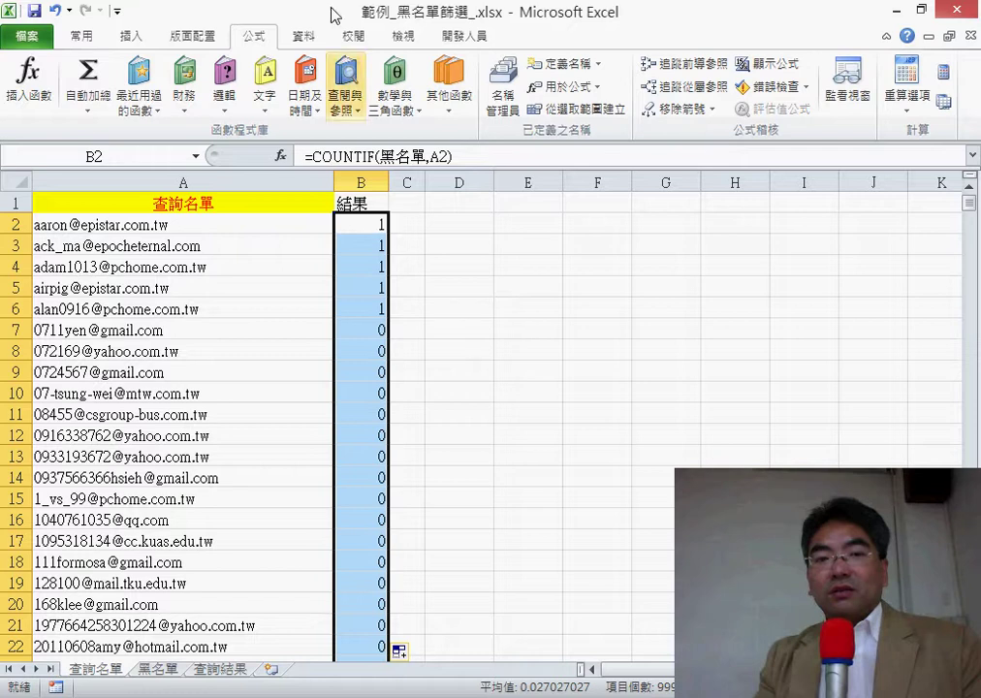
pyautogui.click(359, 203)
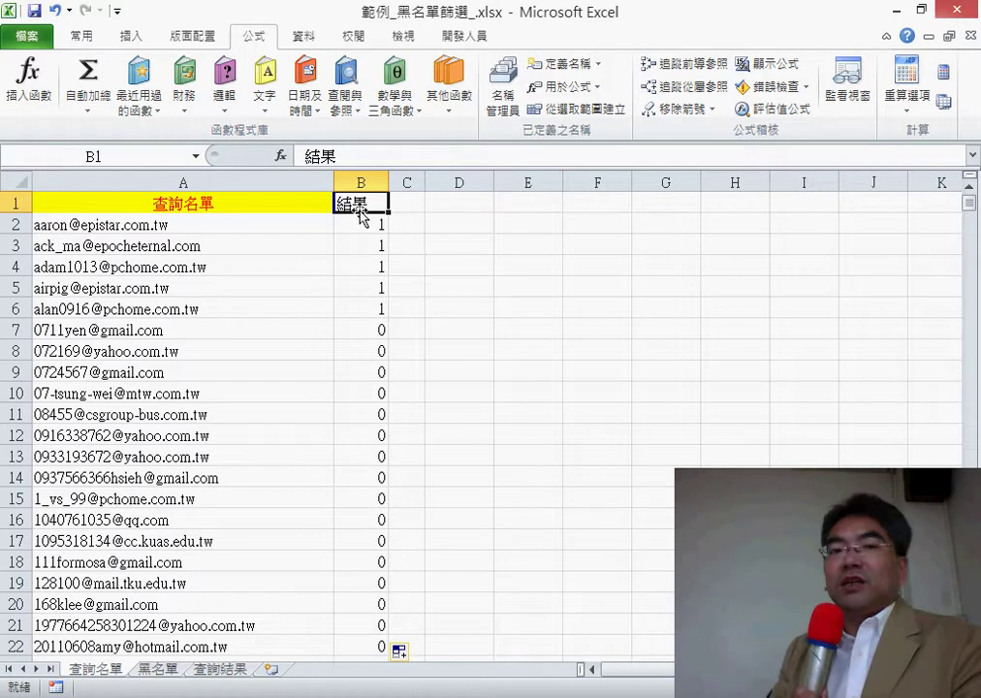
pyautogui.click(307, 38)
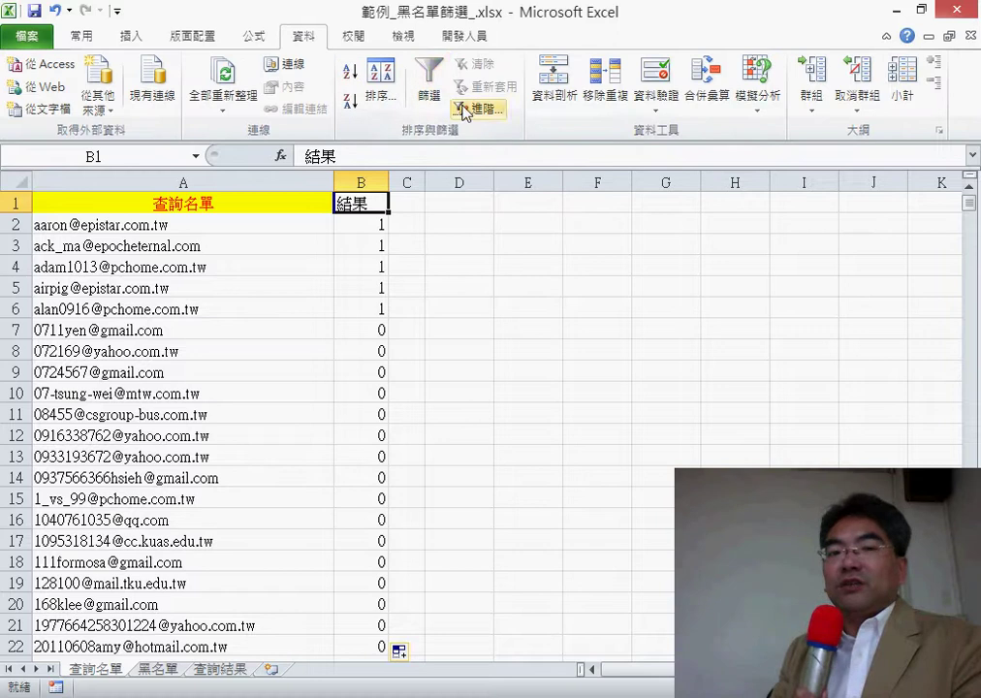
pyautogui.click(430, 98)
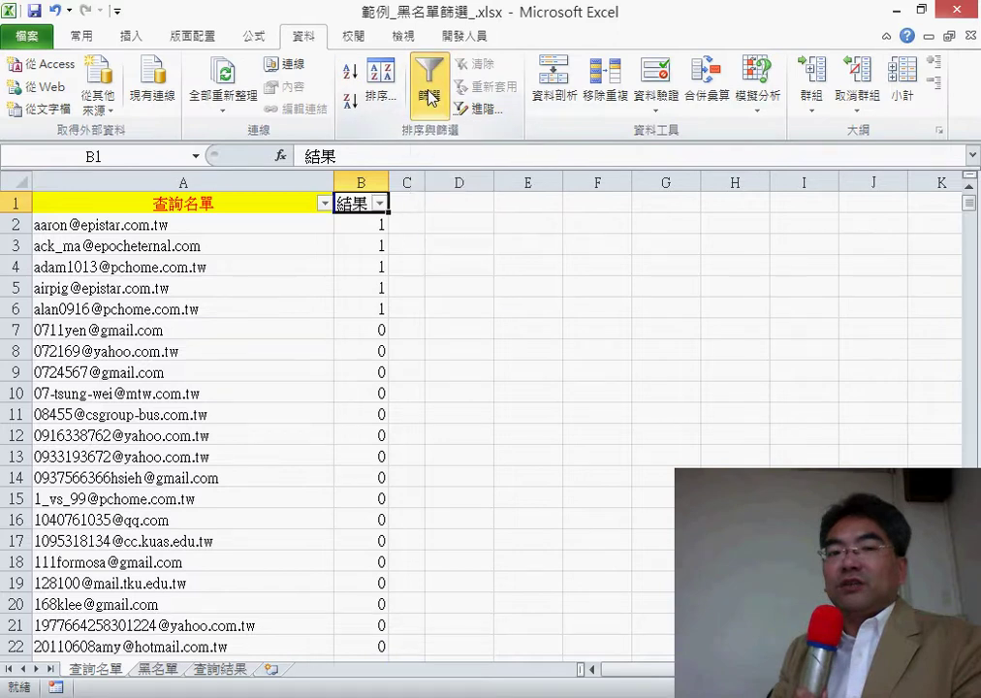
pyautogui.click(379, 203)
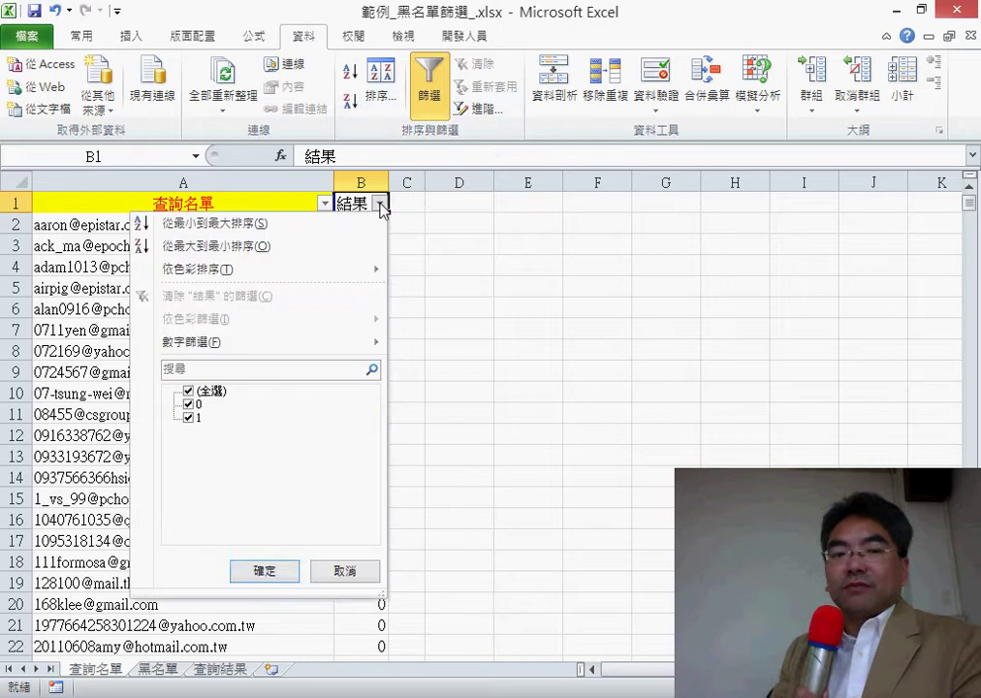
pyautogui.click(197, 398)
pyautogui.click(194, 418)
pyautogui.click(280, 580)
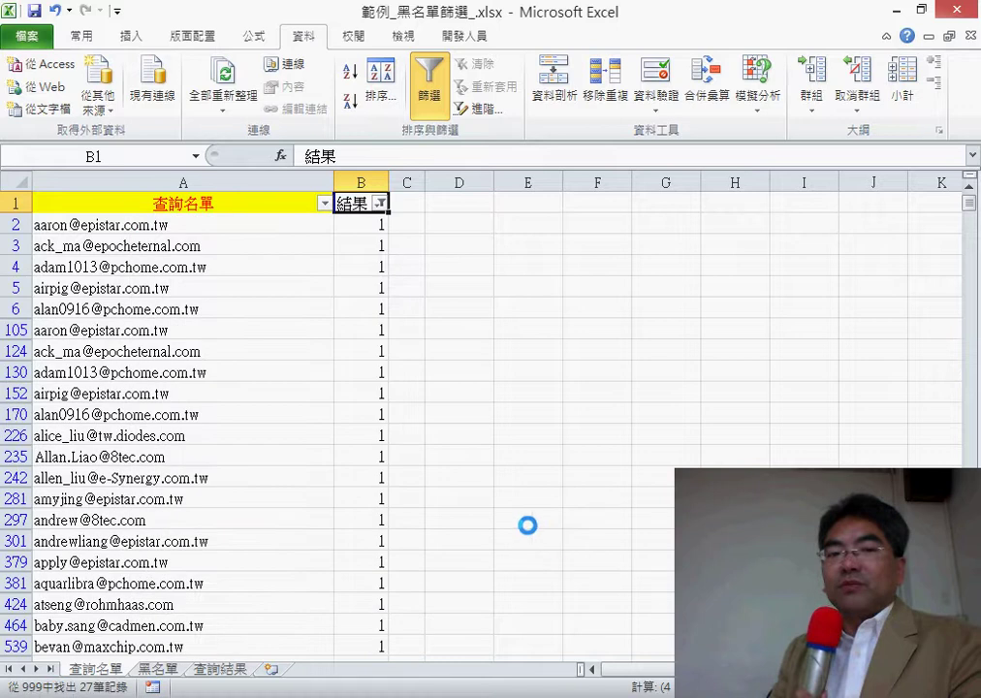
# Copy the flagged emails from A2 downward and paste them at A1 of 查詢結果.
pyautogui.click(304, 219)
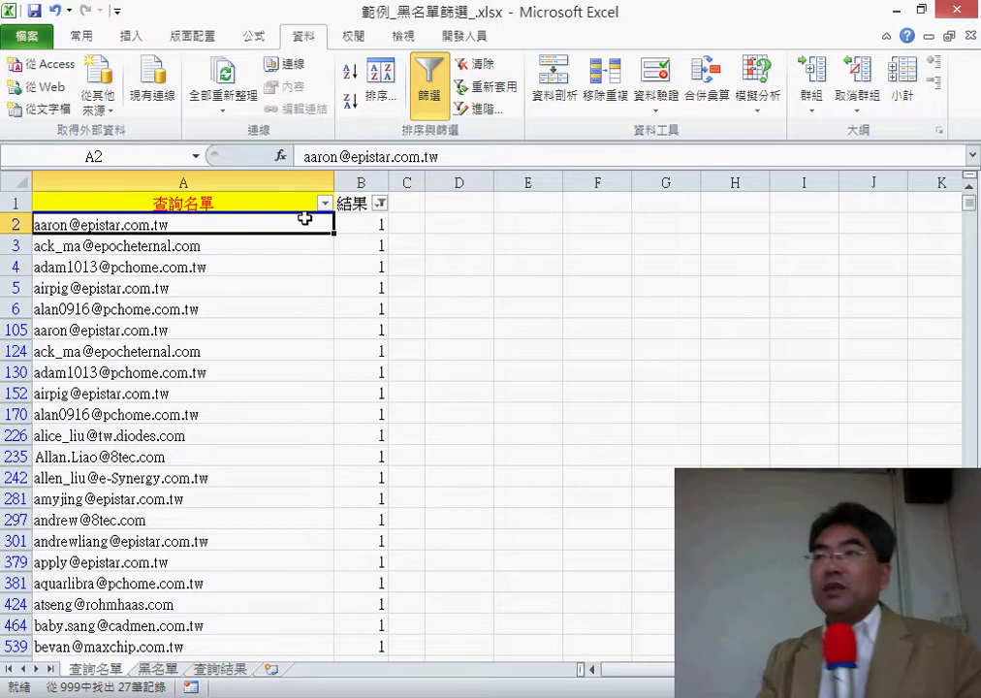
pyautogui.hotkey('ctrl', 'shift', 'Down')
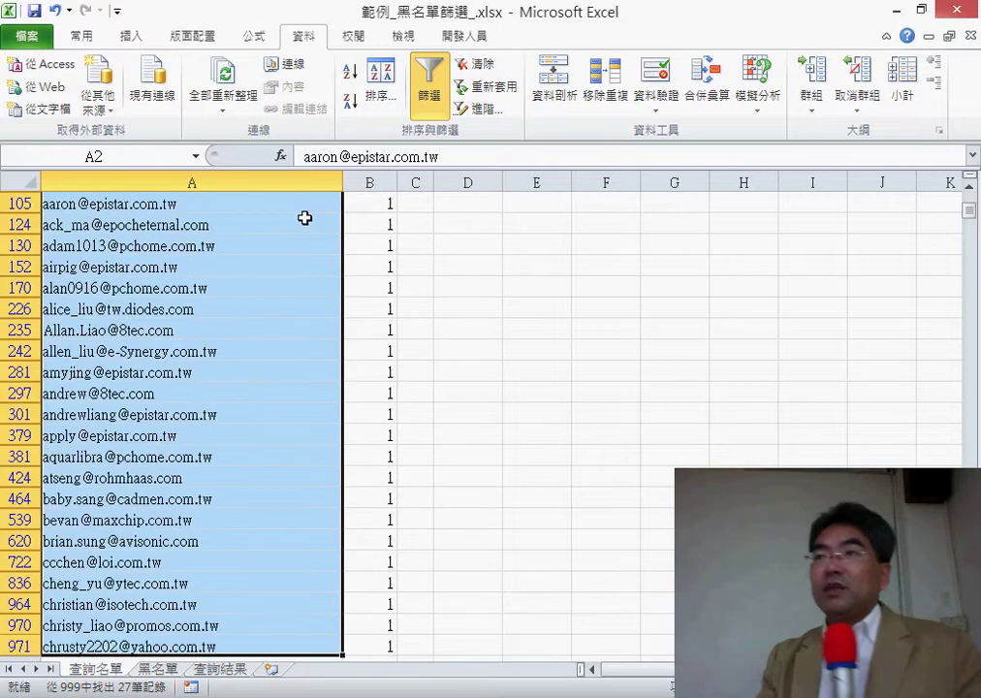
pyautogui.hotkey('ctrl', 'c')
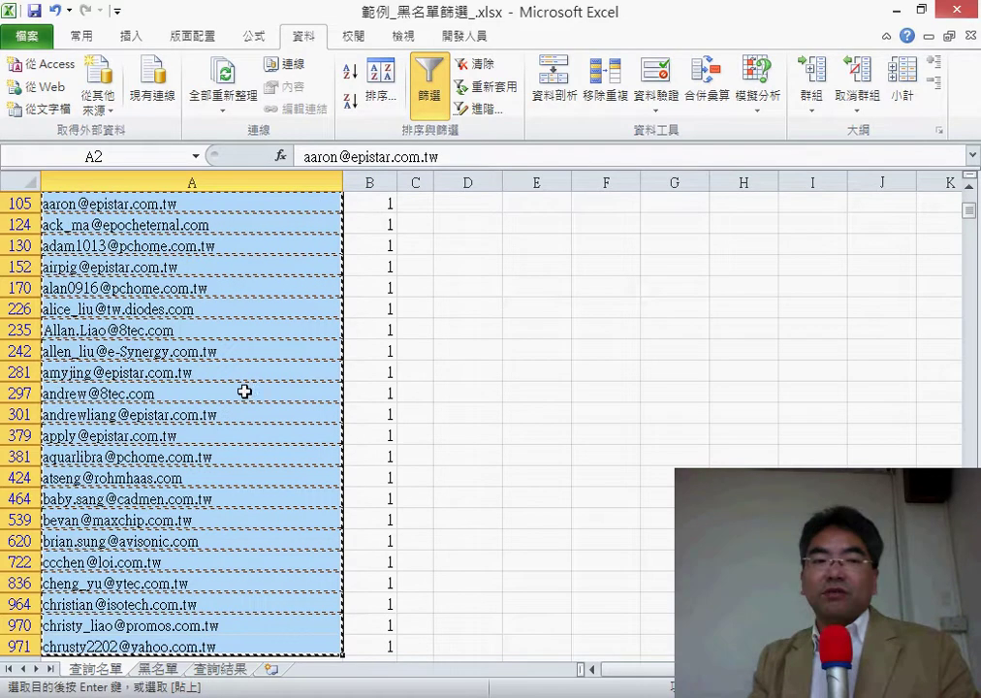
pyautogui.click(220, 669)
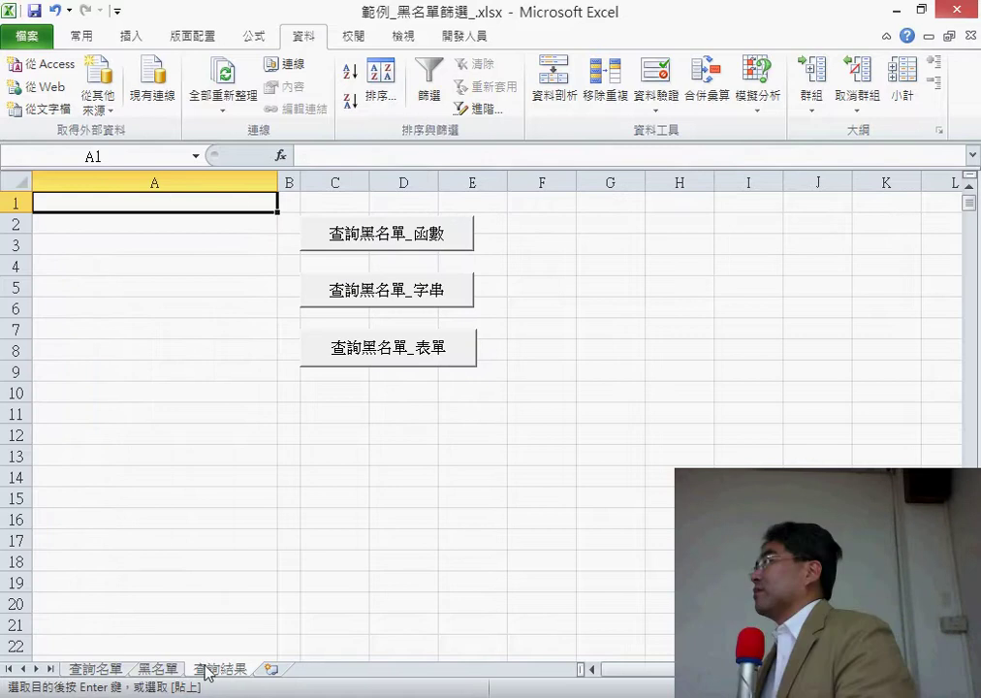
pyautogui.hotkey('ctrl', 'v')
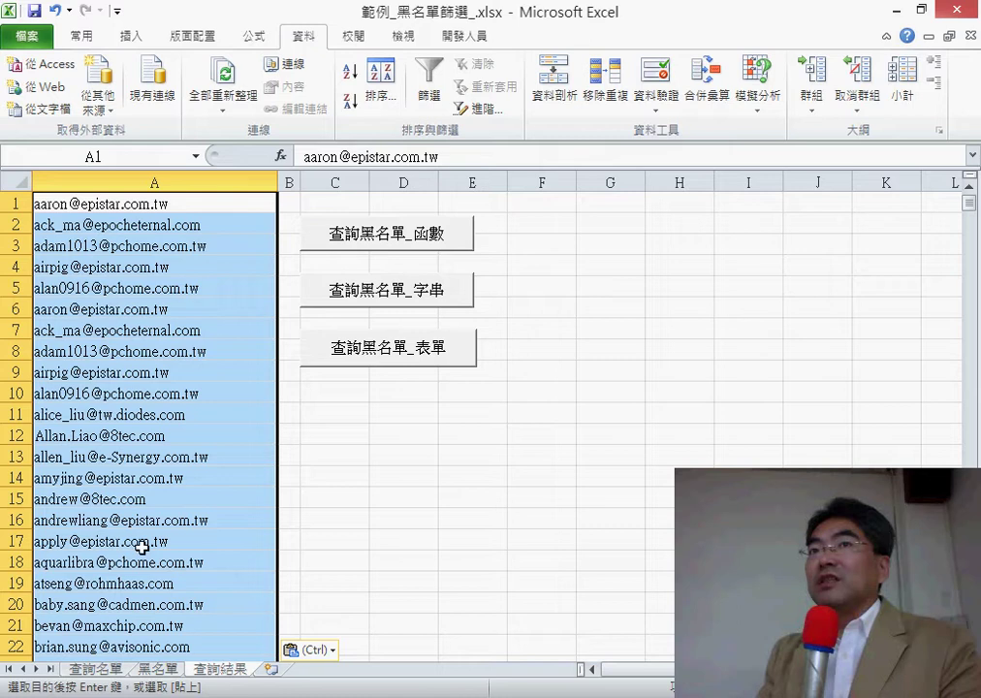
# Remove the filter on 查詢名單 so all emails show, and inspect B2's COUNTIF formula.
pyautogui.click(95, 668)
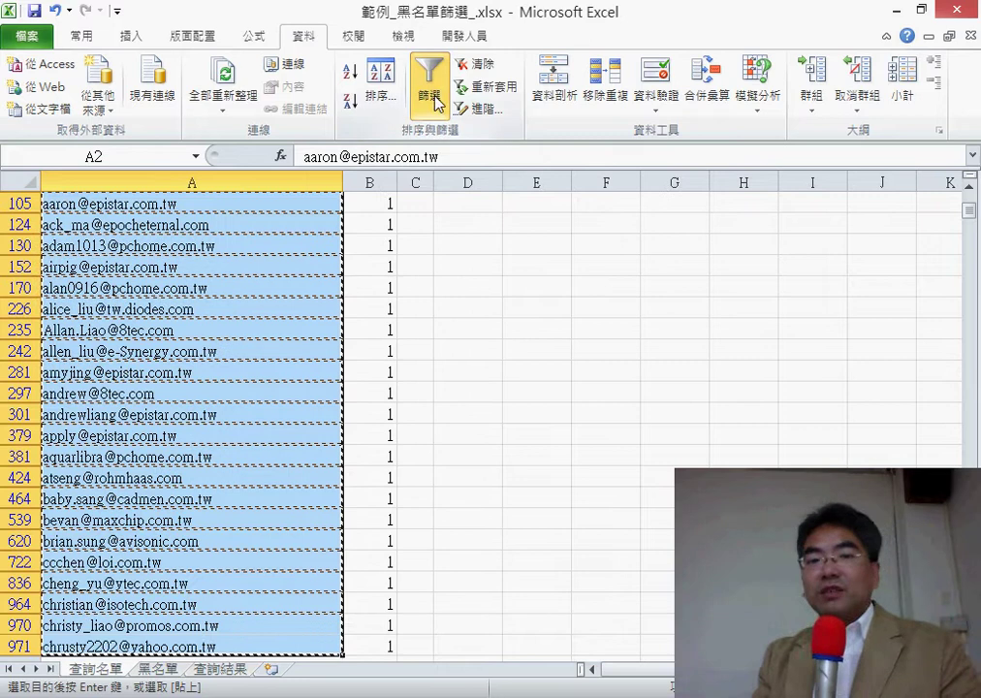
pyautogui.click(429, 87)
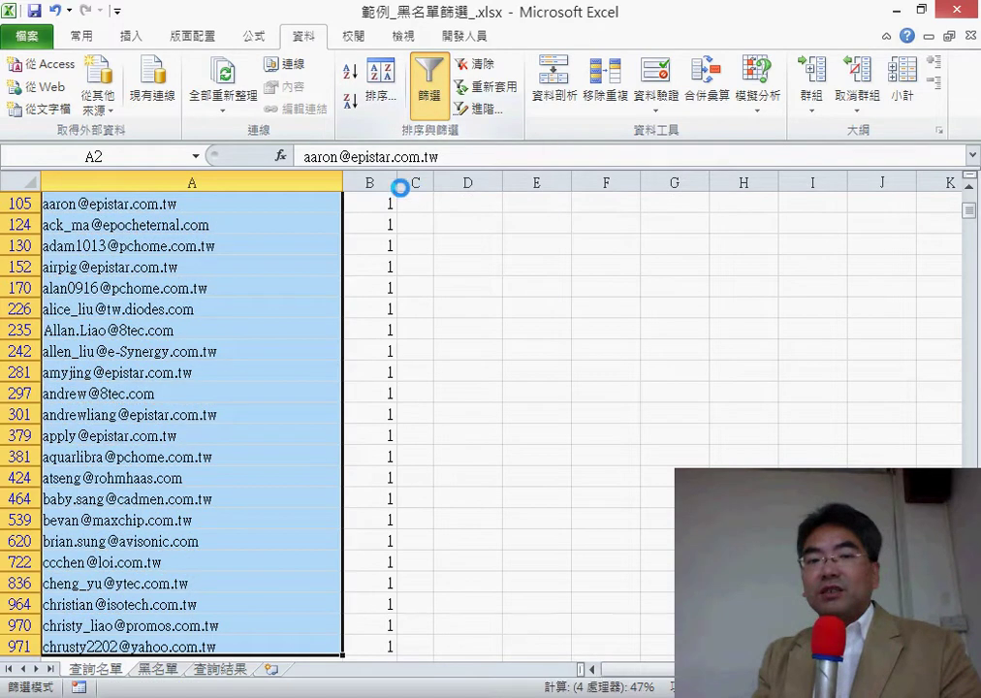
pyautogui.keyDown('ctrl'); pyautogui.scroll(7, 365, 236); pyautogui.keyUp('ctrl')
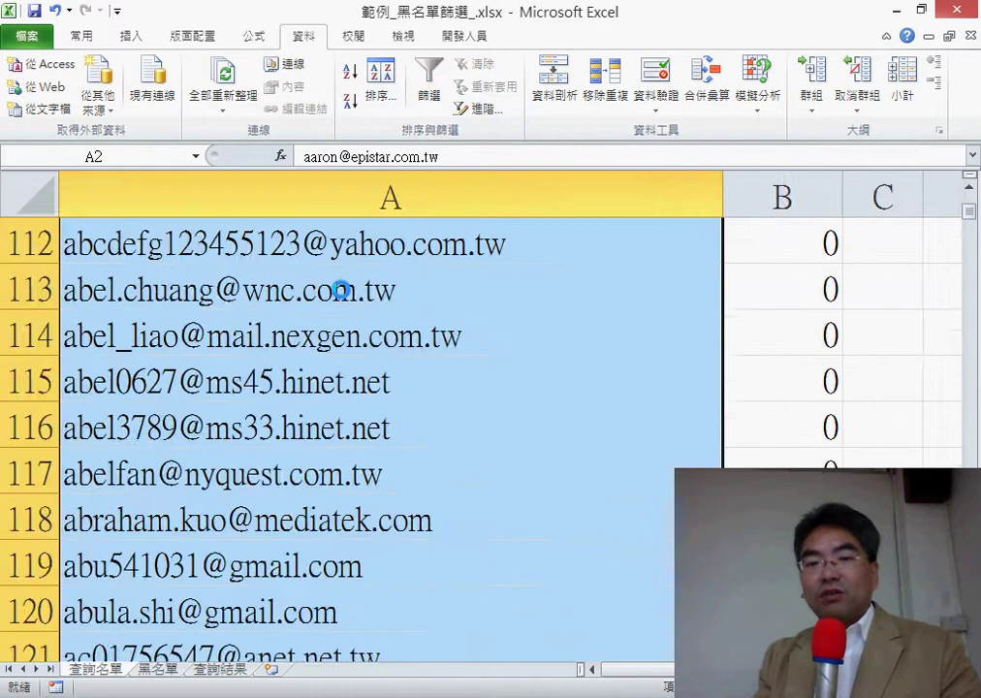
pyautogui.keyDown('ctrl'); pyautogui.scroll(1, 340, 287); pyautogui.keyUp('ctrl')
pyautogui.keyDown('ctrl'); pyautogui.scroll(-2, 330, 397); pyautogui.keyUp('ctrl')
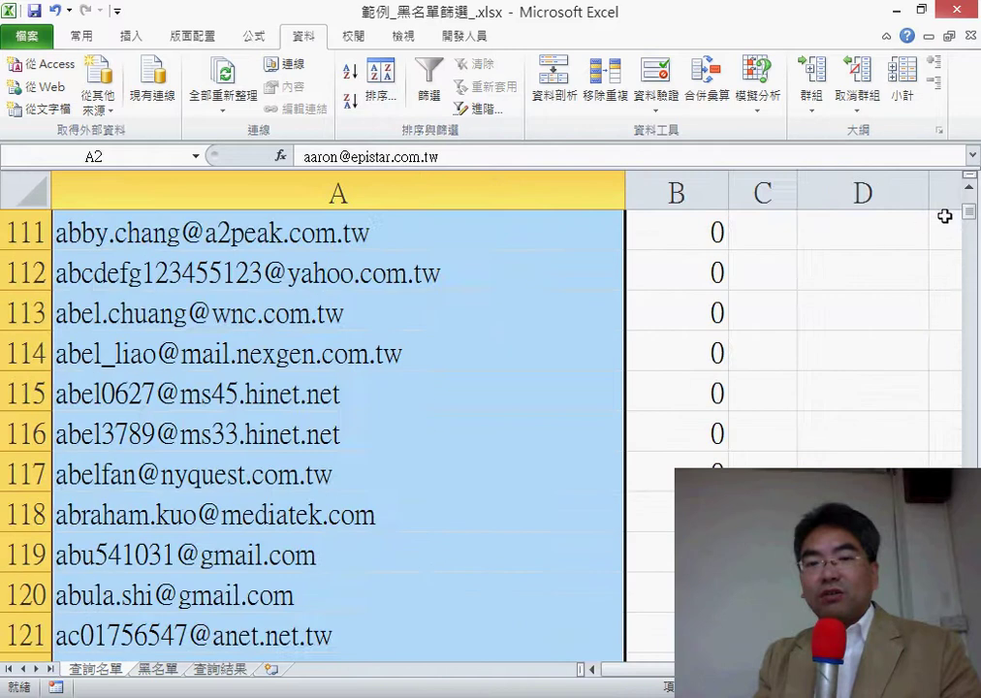
pyautogui.moveTo(968, 211); pyautogui.dragTo(966, 180)
pyautogui.click(685, 270)
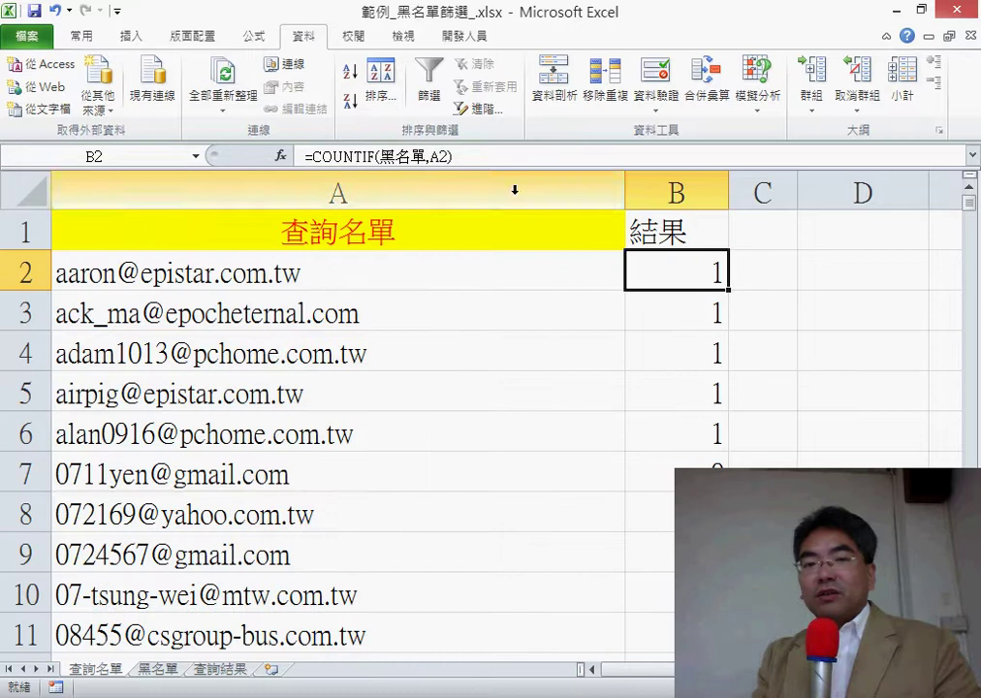
pyautogui.doubleClick(397, 156)
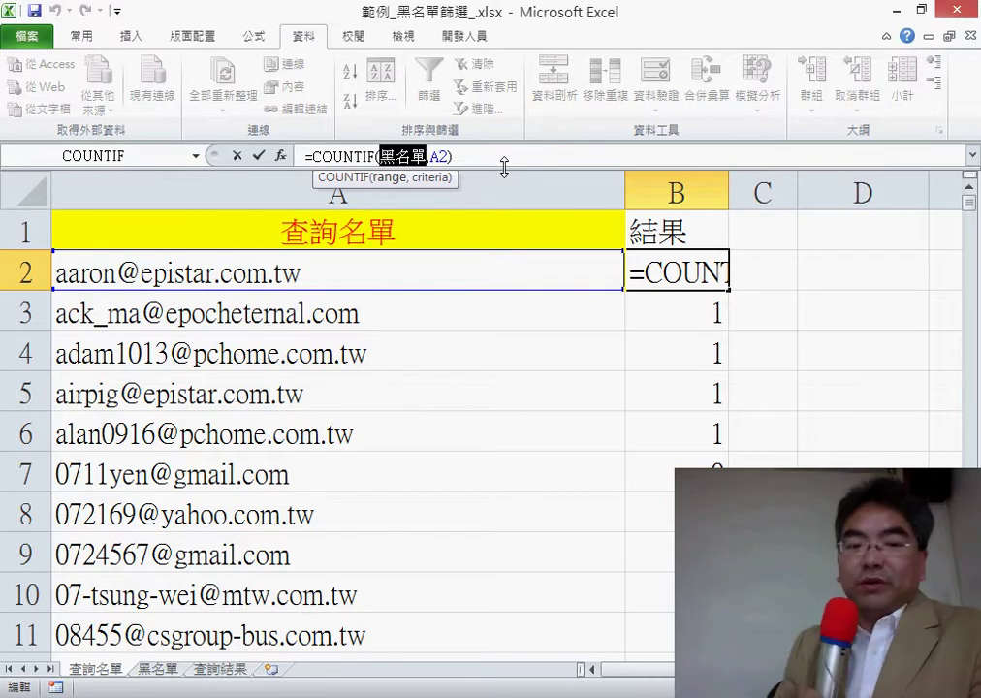
pyautogui.hotkey('ctrl', 'Return')
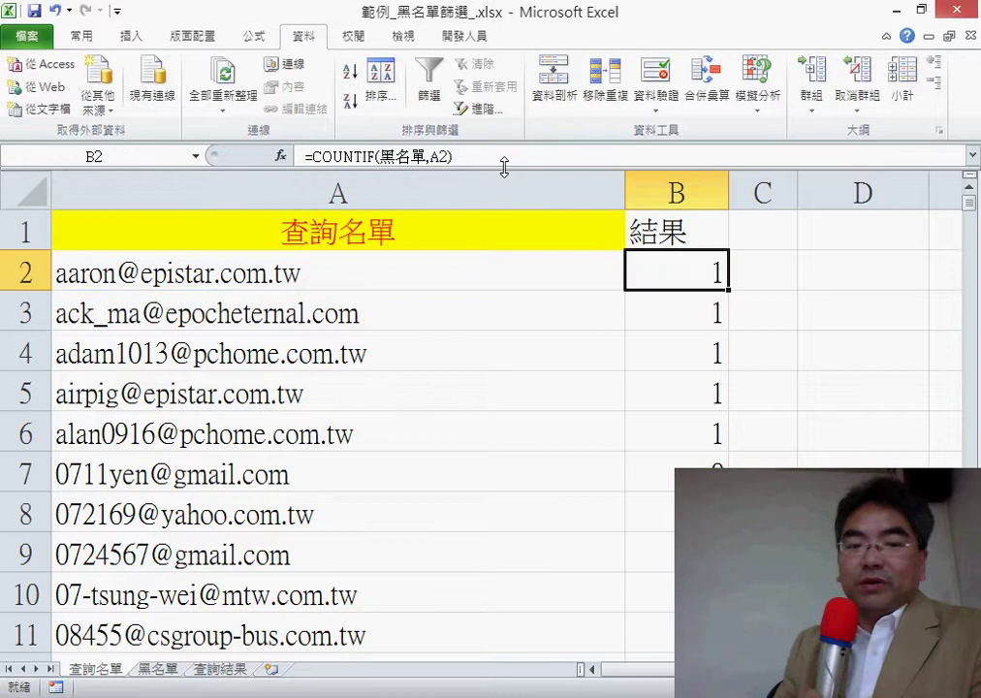
# Name the 黑名單 sheet's email column from its top-row header using Create from Selection.
pyautogui.click(159, 668)
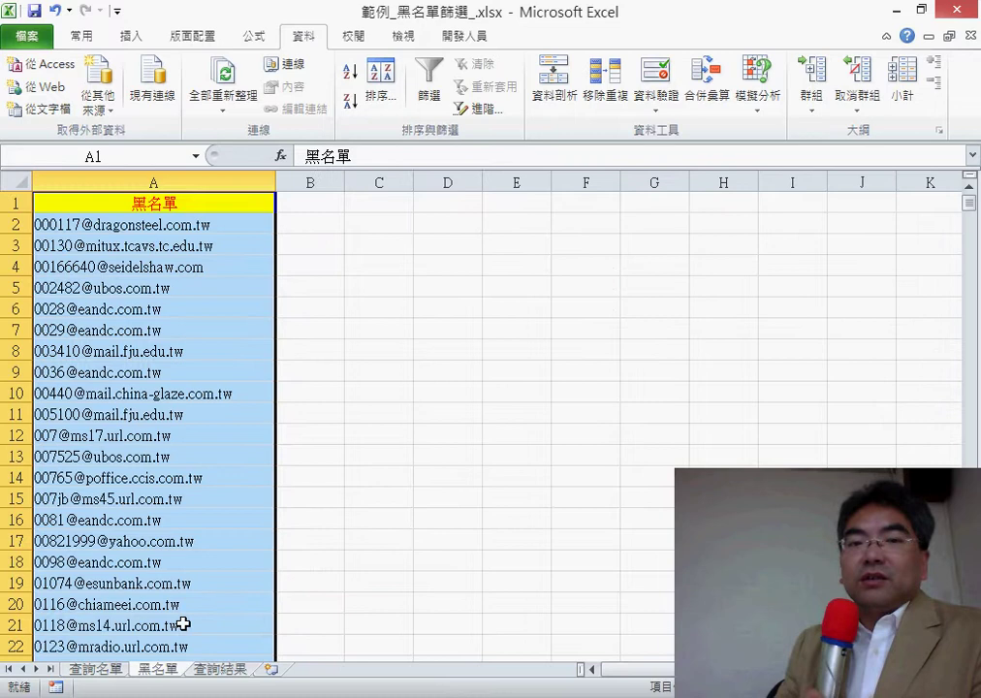
pyautogui.click(257, 37)
pyautogui.click(587, 111)
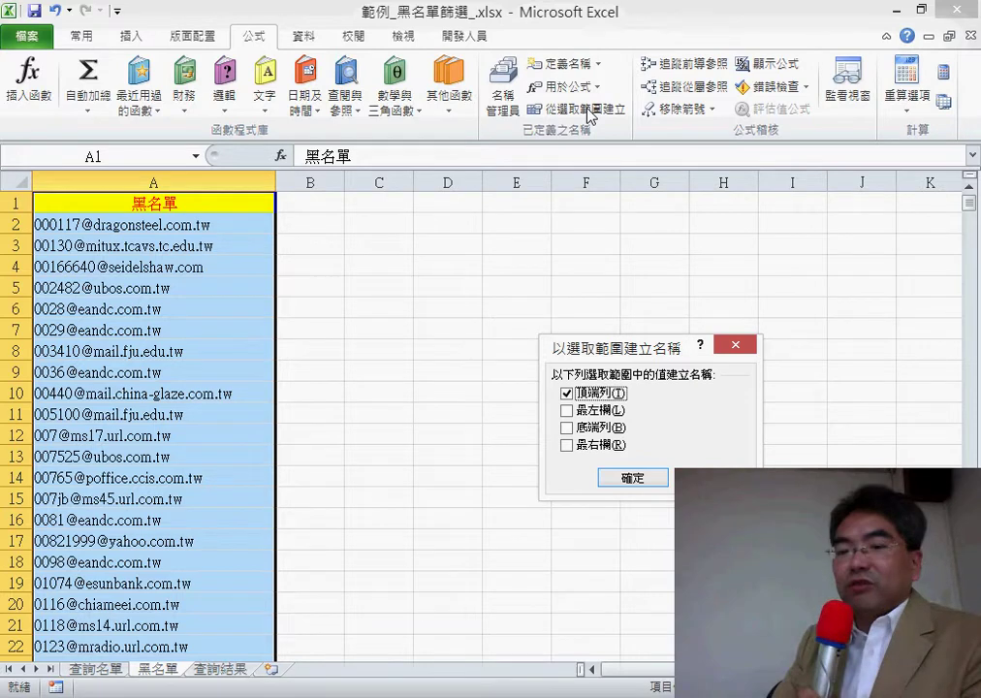
pyautogui.press('Return')
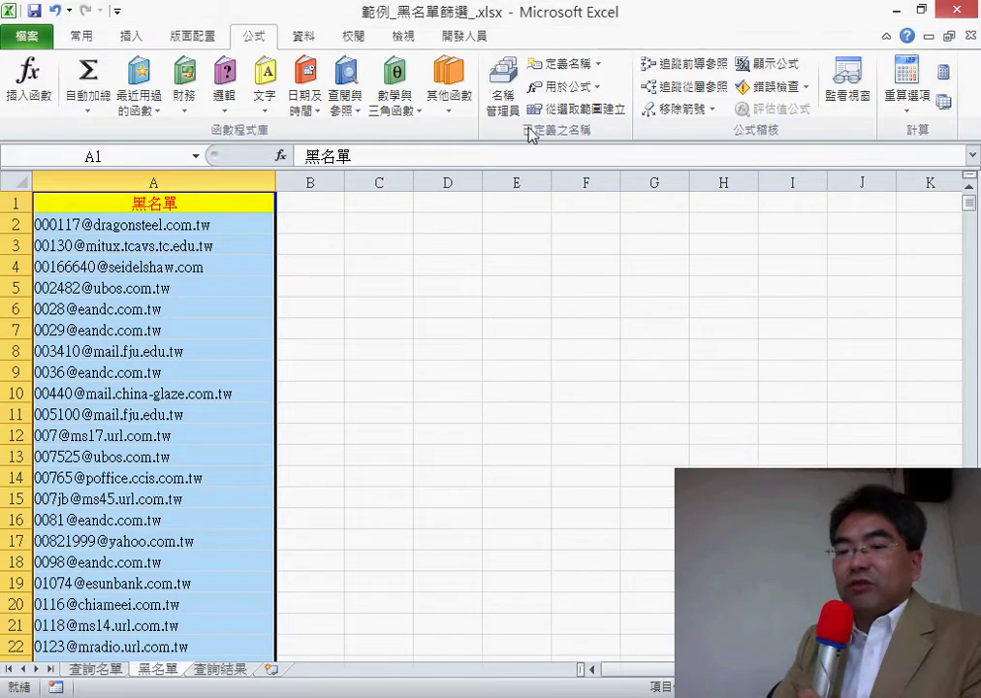
# Verify in Name Manager that 黑名單 refers to =黑名單!$A$2:$A$22223.
pyautogui.click(503, 88)
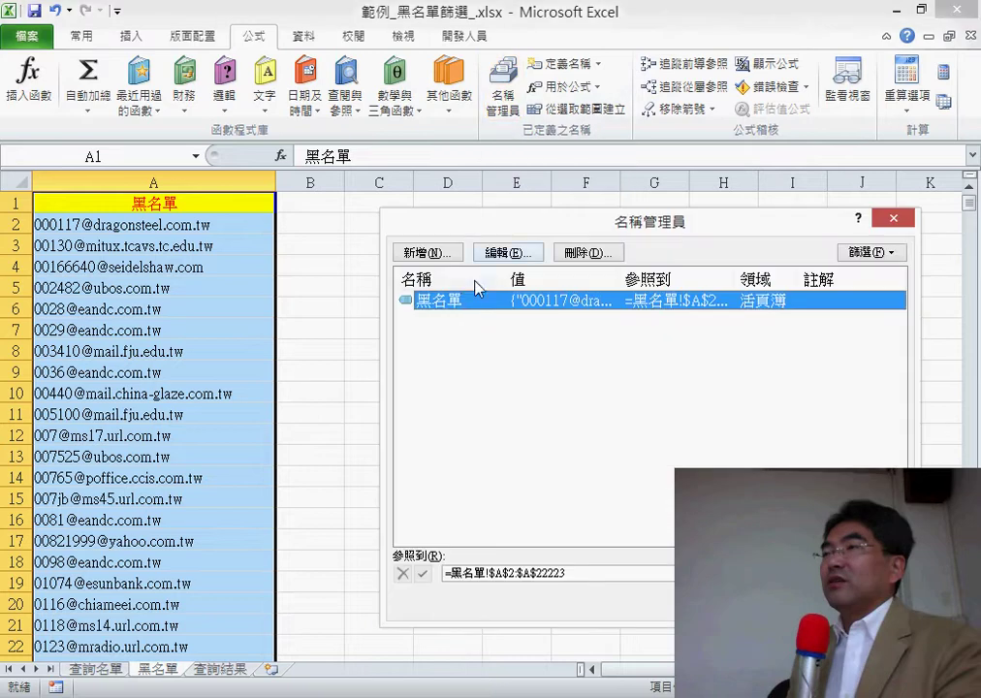
pyautogui.click(589, 575)
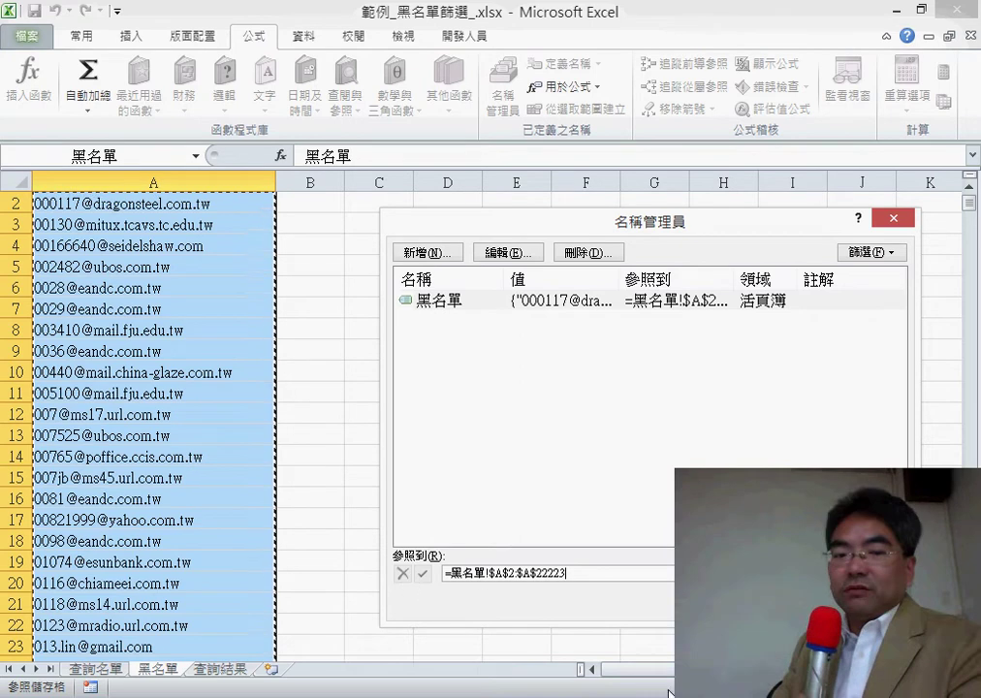
pyautogui.press('Escape')
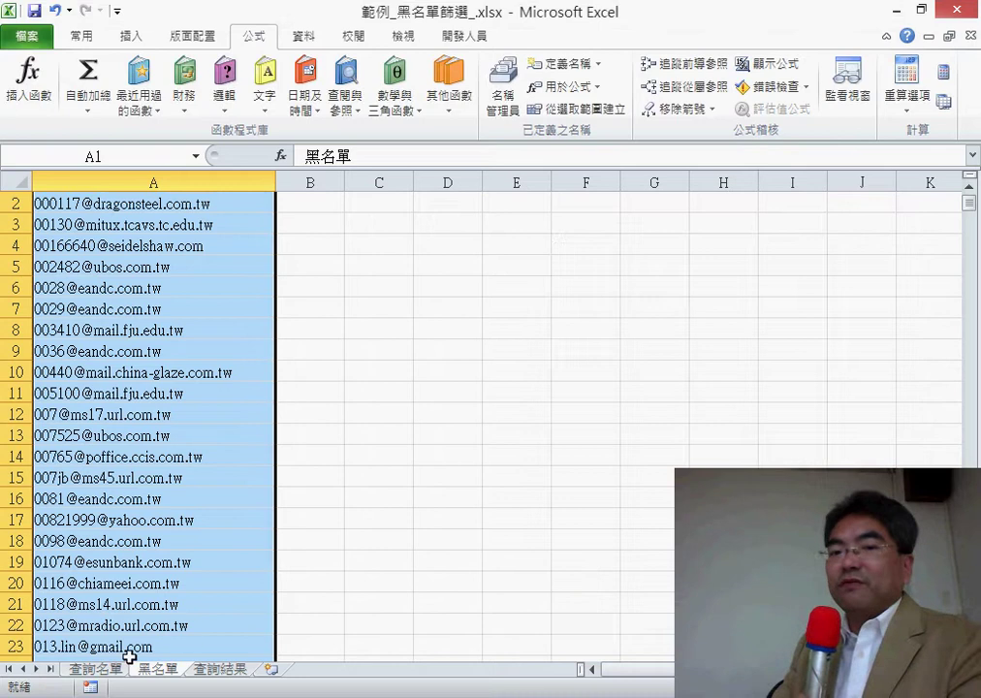
# Reopen B2's COUNTIF arguments on 查詢名單, clear Range and view the name list without inserting.
pyautogui.click(97, 668)
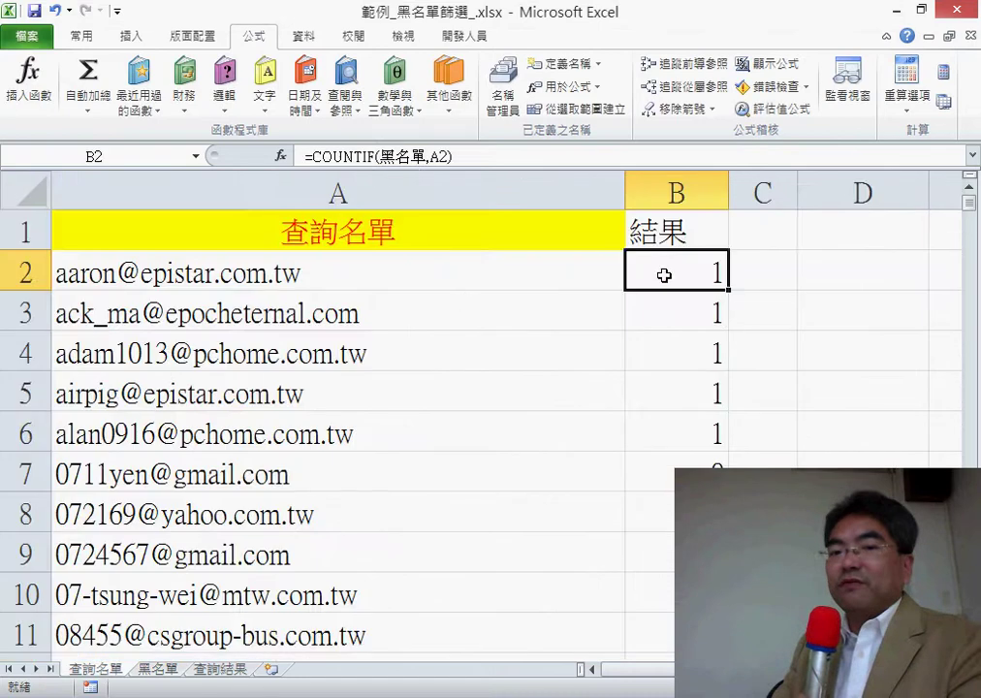
pyautogui.doubleClick(401, 156)
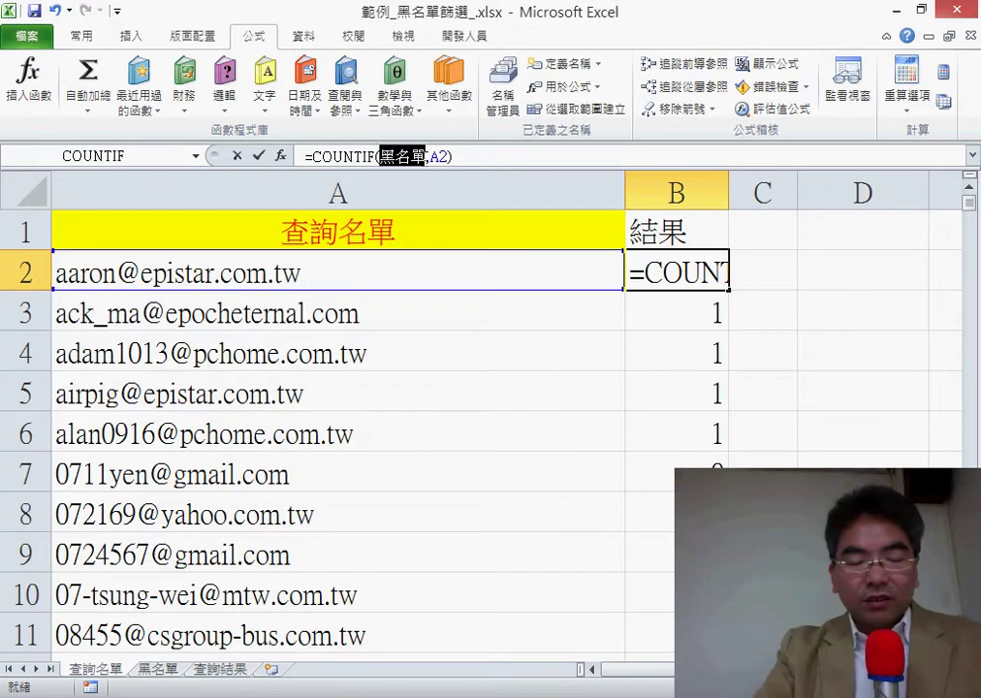
pyautogui.click(280, 155)
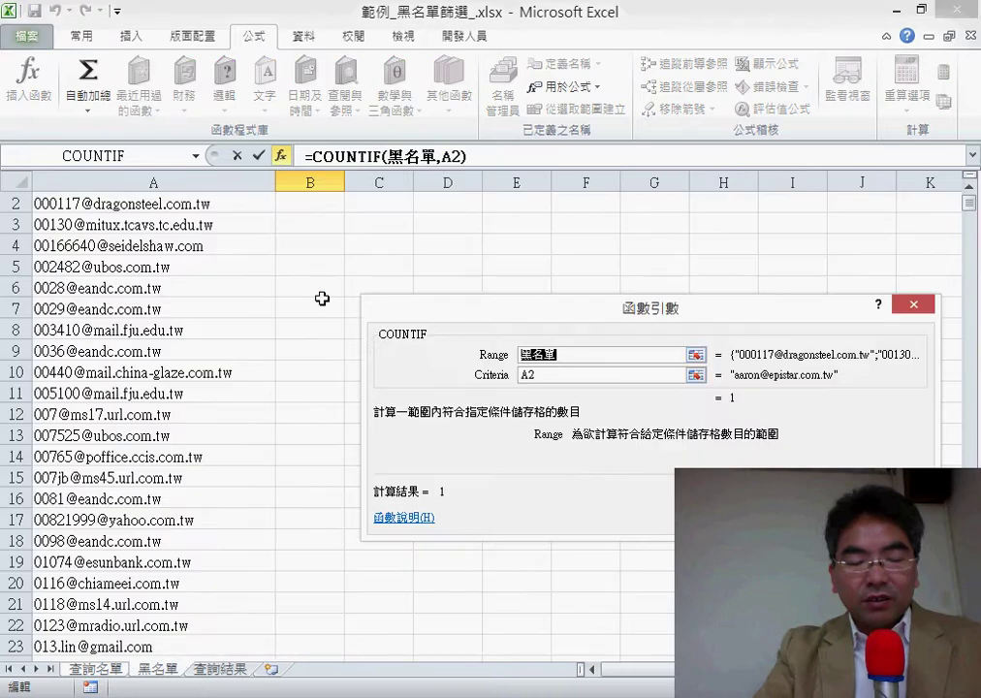
pyautogui.press('Delete')
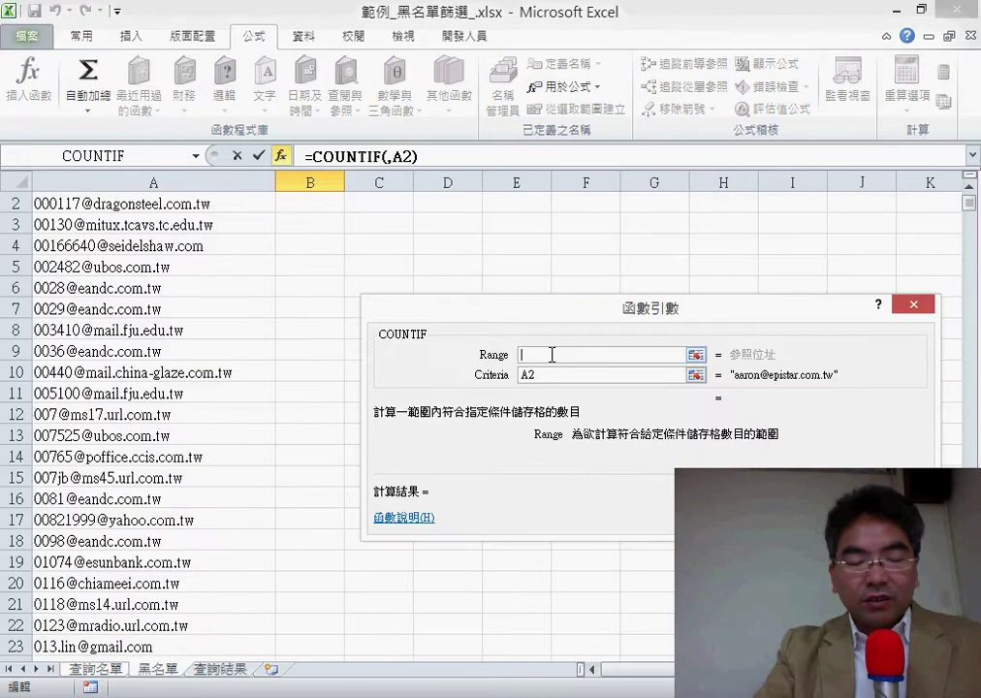
pyautogui.press('F3')
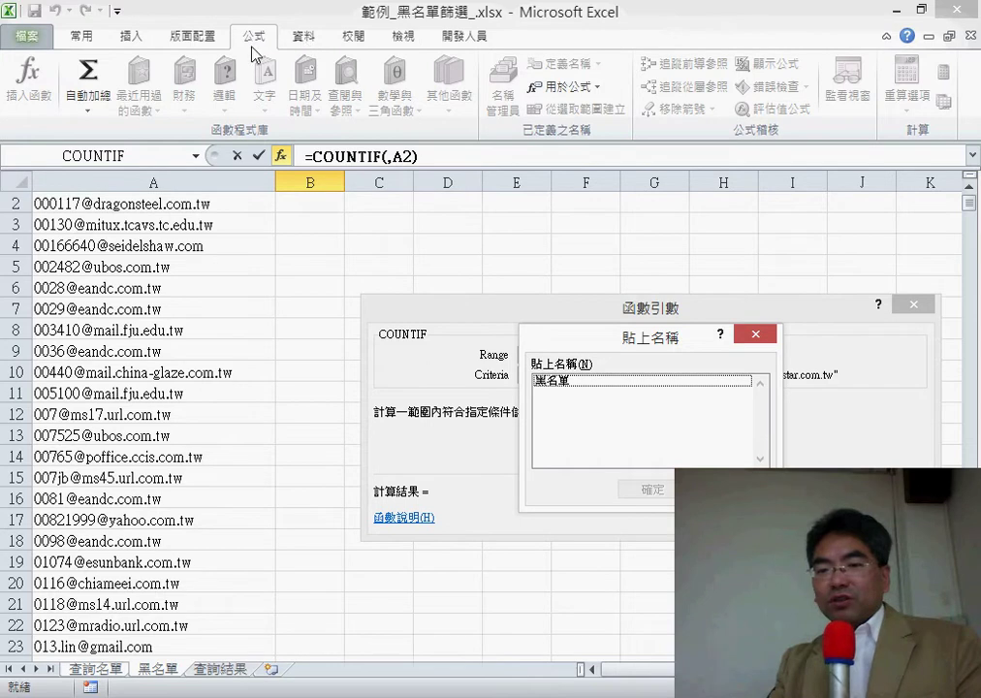
pyautogui.press('Escape')
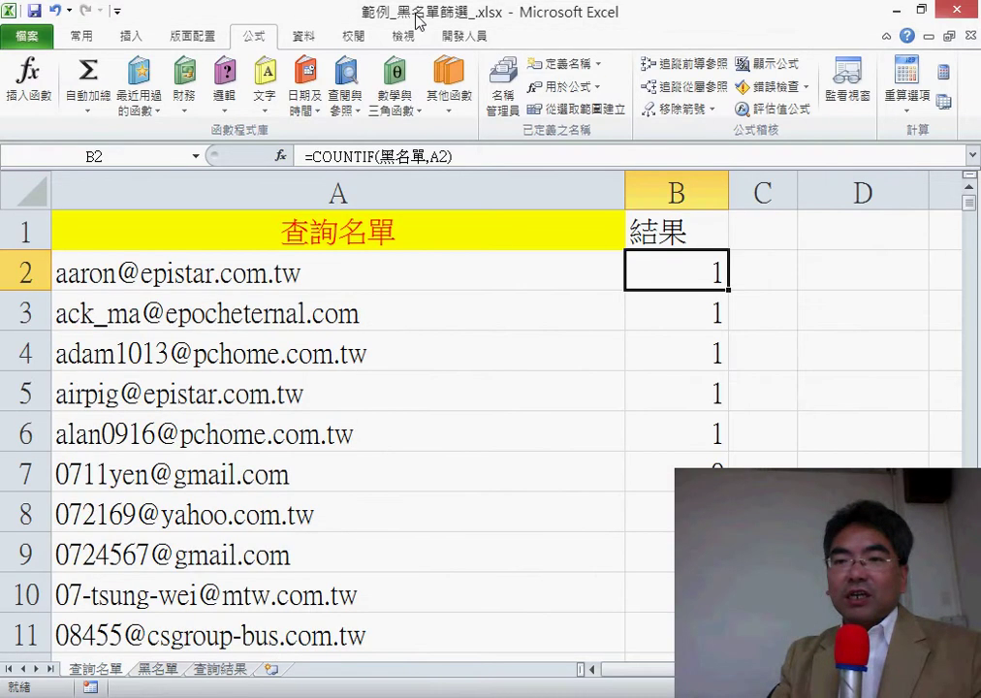
# Minimize Excel and preview 範例_COUNTIF樂透彩中獎機率統計.xlsx in the 04數學函數 folder.
pyautogui.click(897, 10)
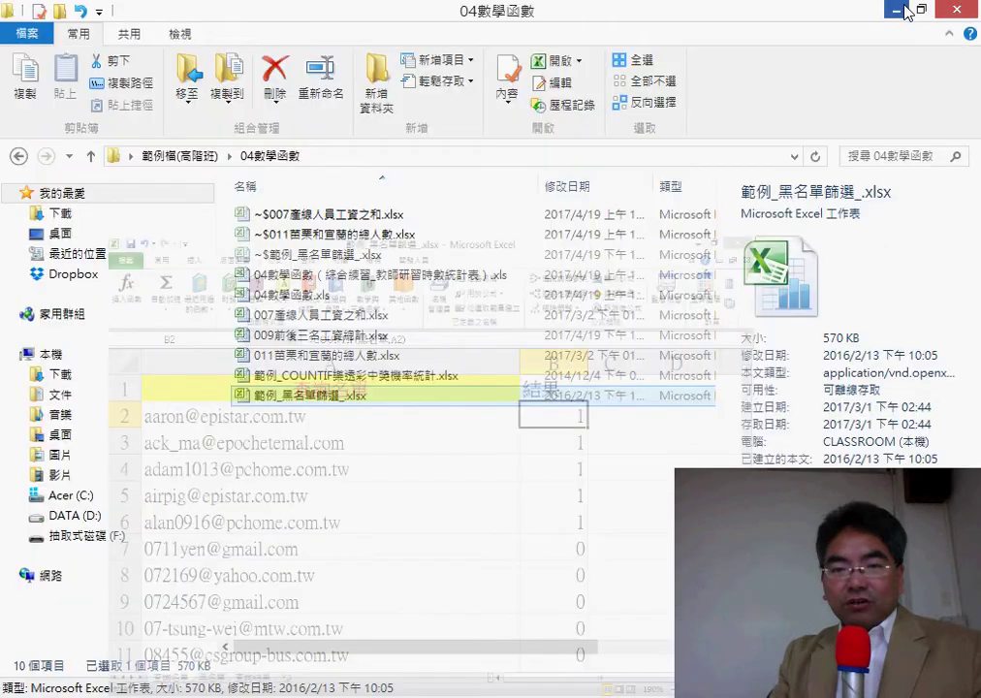
pyautogui.click(407, 376)
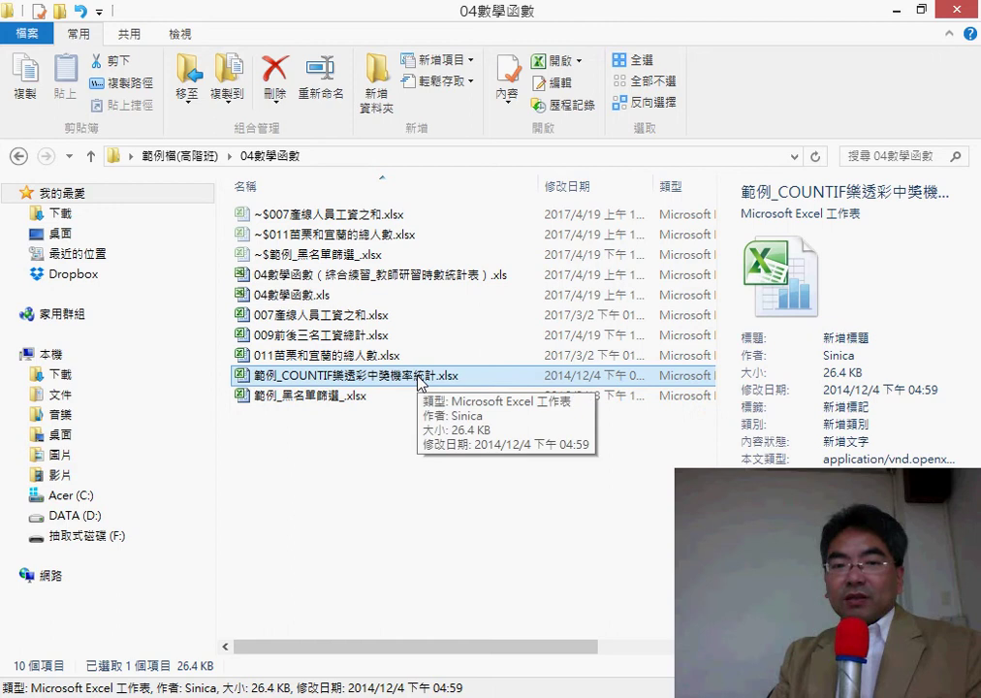